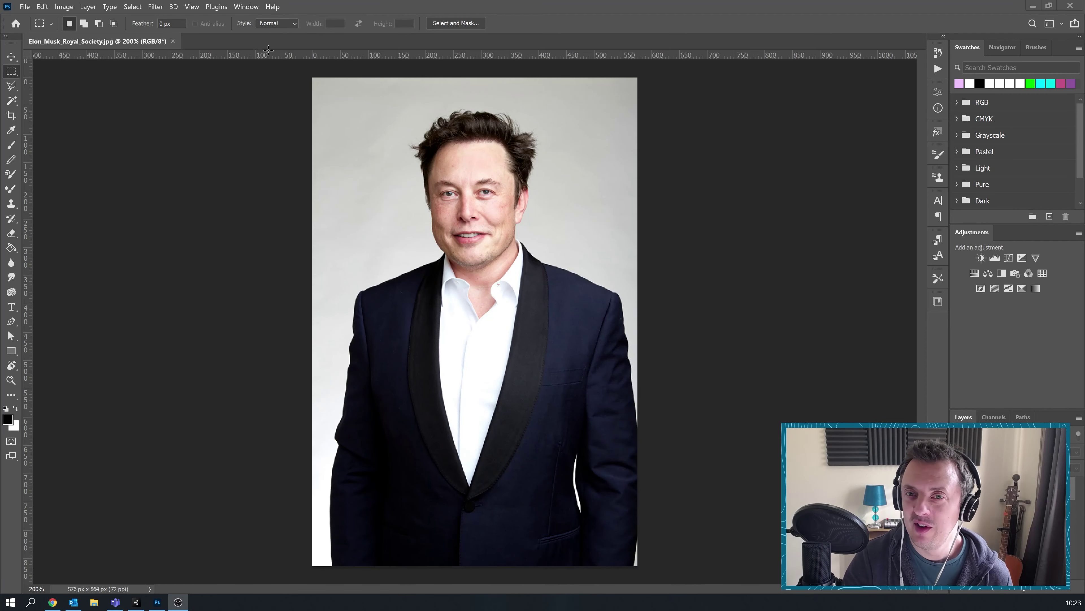
Step: Open the Filter menu for the dark-suit portrait
{"action": "left_click", "coordinate": [155, 7]}
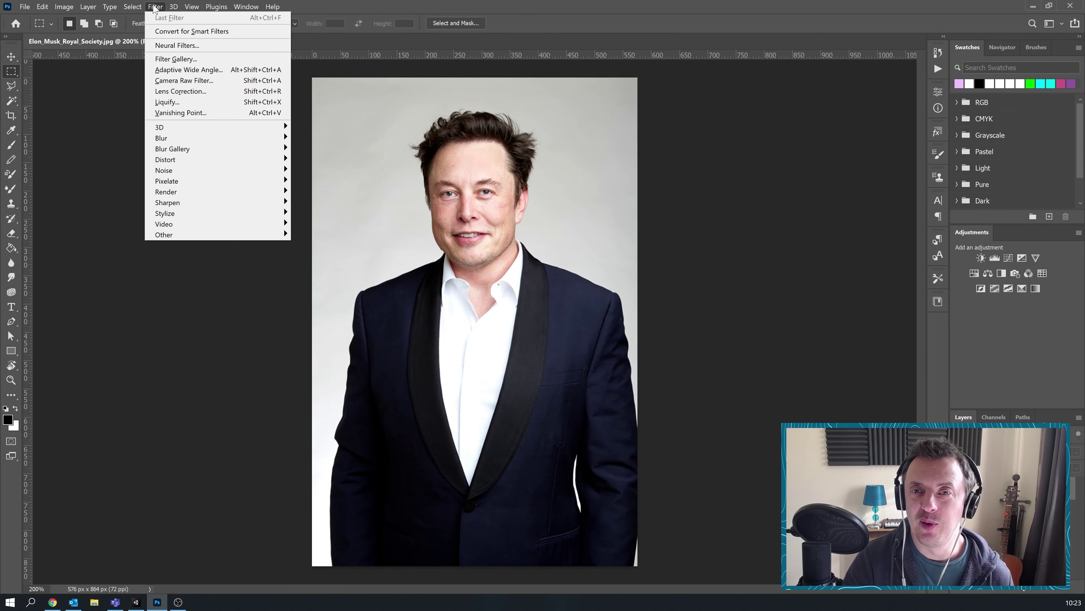
Step: Open Neural Filters and enable the Smart Portrait beta filter
{"action": "left_click", "coordinate": [171, 45]}
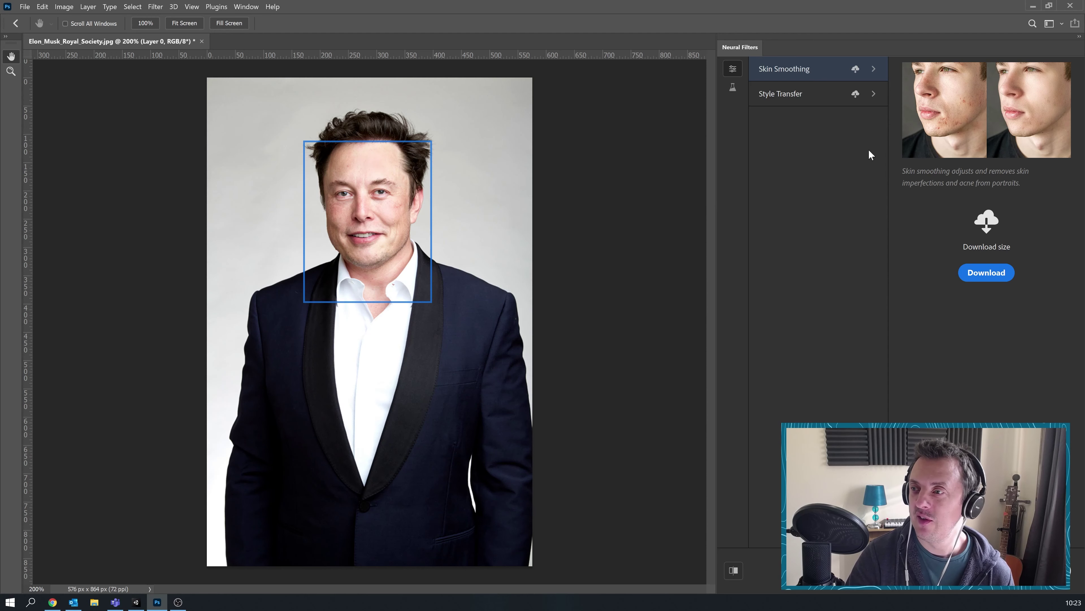
{"action": "left_click", "coordinate": [734, 89]}
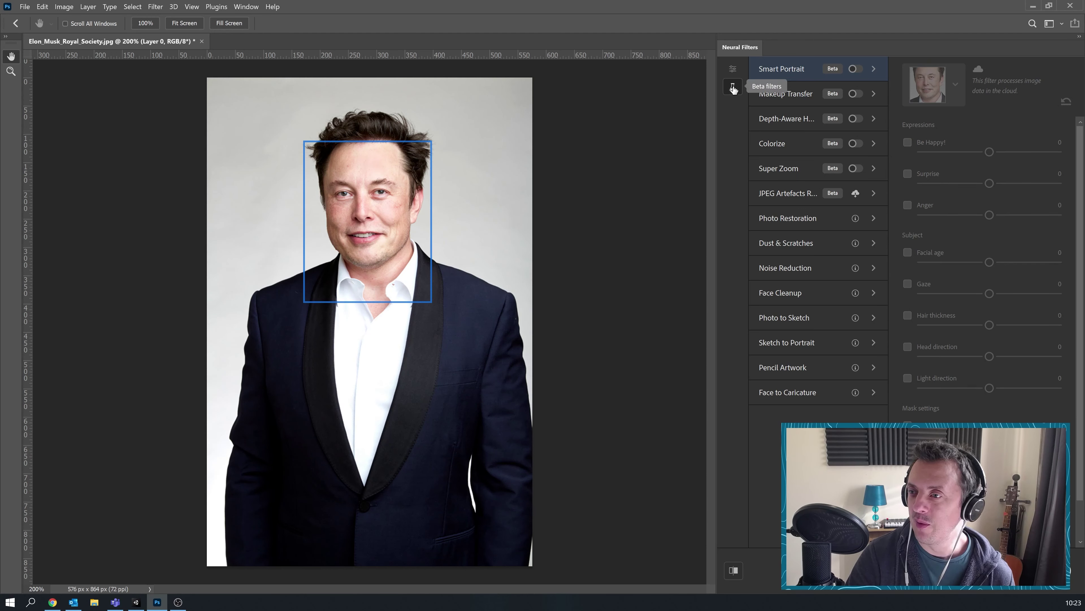
{"action": "left_click", "coordinate": [855, 69]}
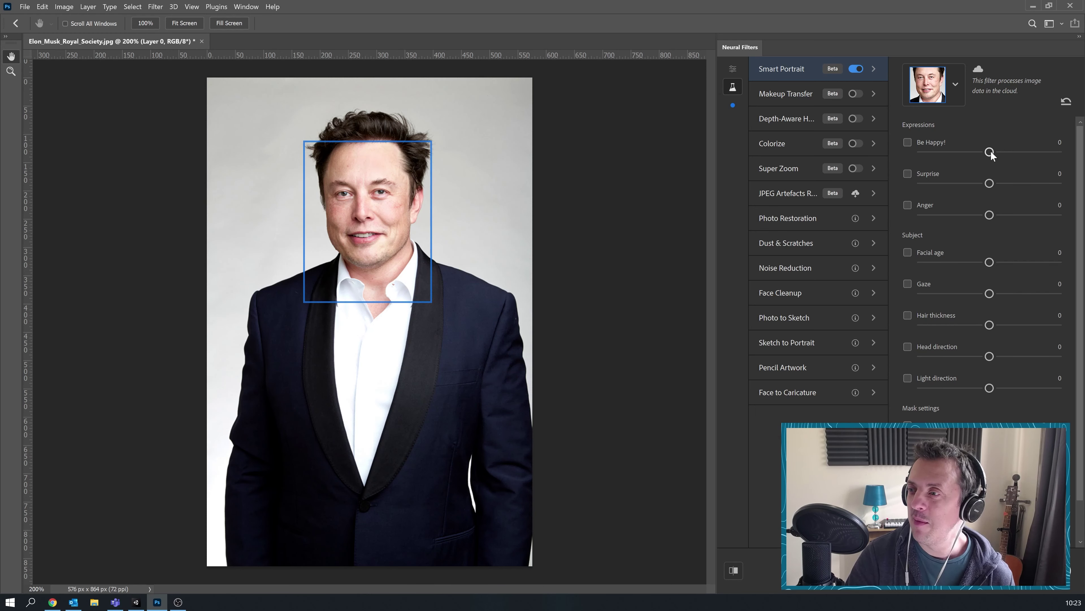
Step: Try Be Happy at both extremes, then settle on Be Happy 50 and Surprise 50
{"action": "left_click_drag", "start_coordinate": [990, 152], "coordinate": [1062, 152]}
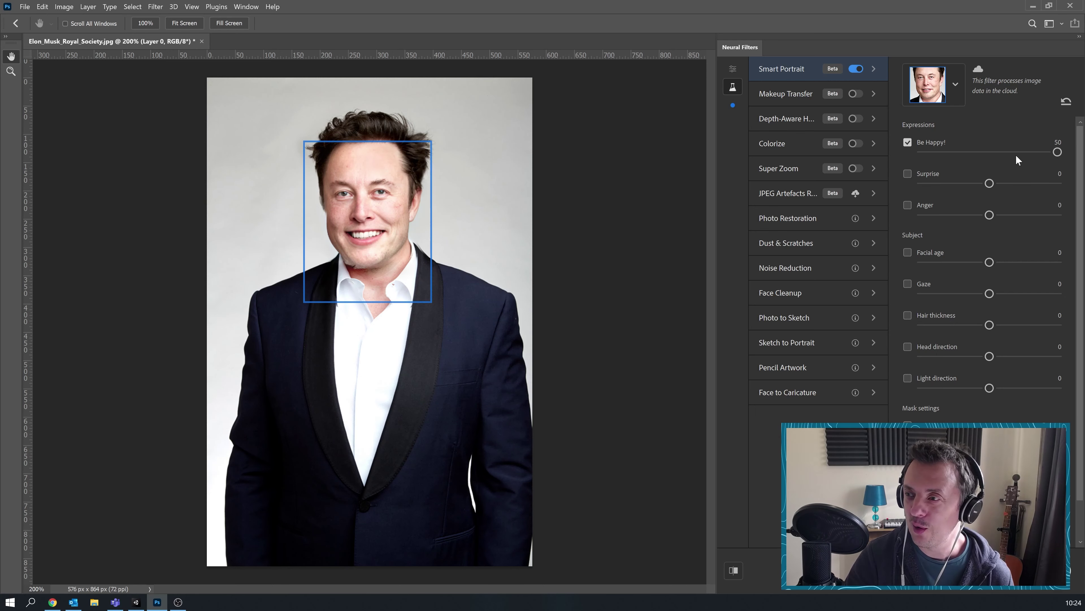
{"action": "left_click_drag", "start_coordinate": [1058, 152], "coordinate": [921, 152]}
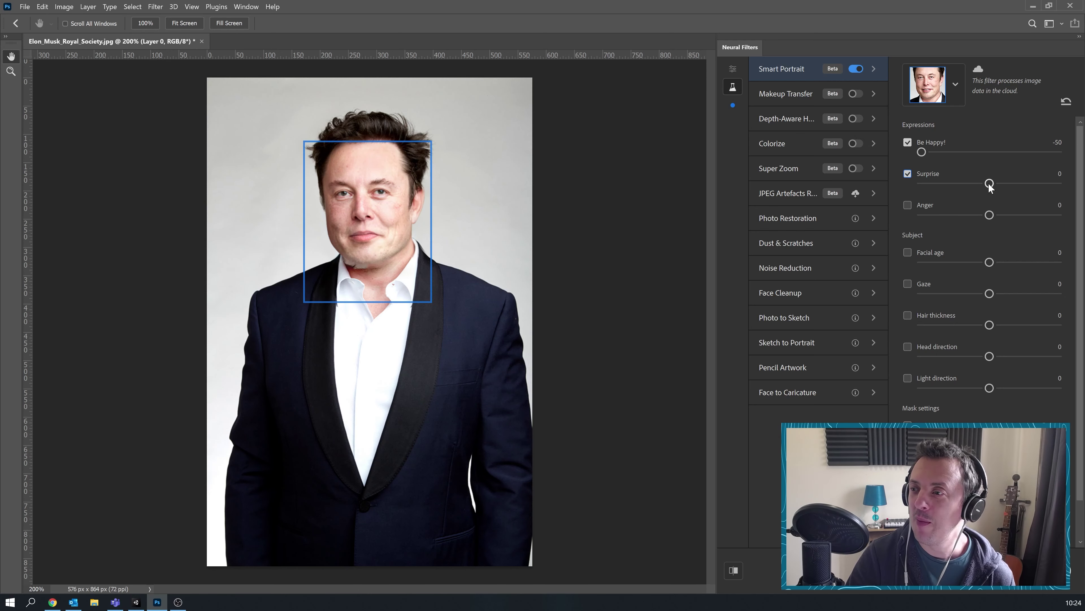
{"action": "left_click_drag", "start_coordinate": [989, 183], "coordinate": [1057, 183]}
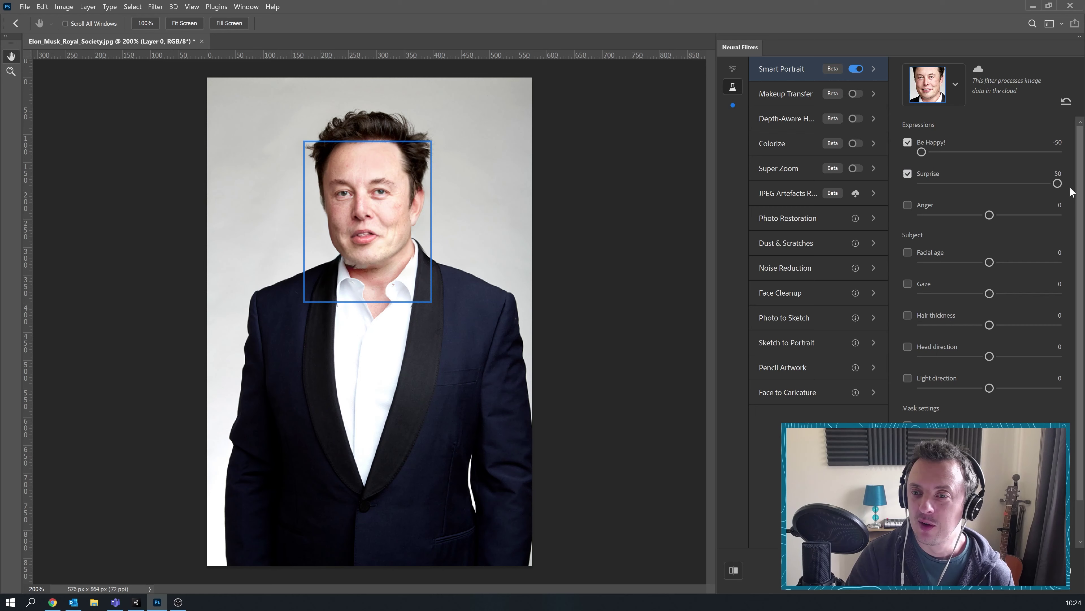
{"action": "left_click_drag", "start_coordinate": [921, 152], "coordinate": [1059, 154]}
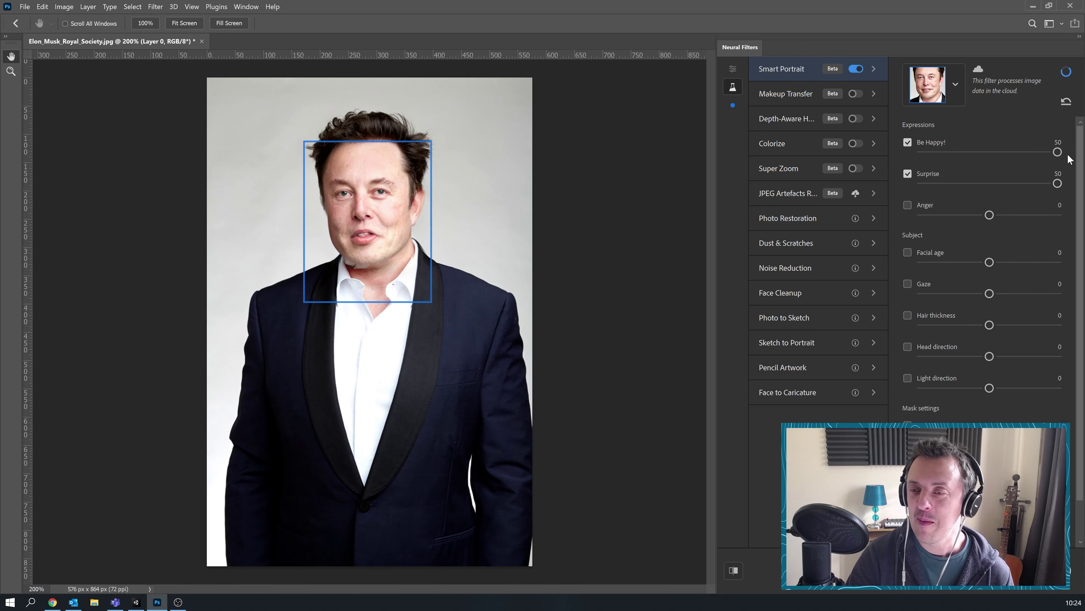
Step: Set Facial age to 50 and Hair thickness to -50
{"action": "left_click_drag", "start_coordinate": [990, 262], "coordinate": [1075, 270]}
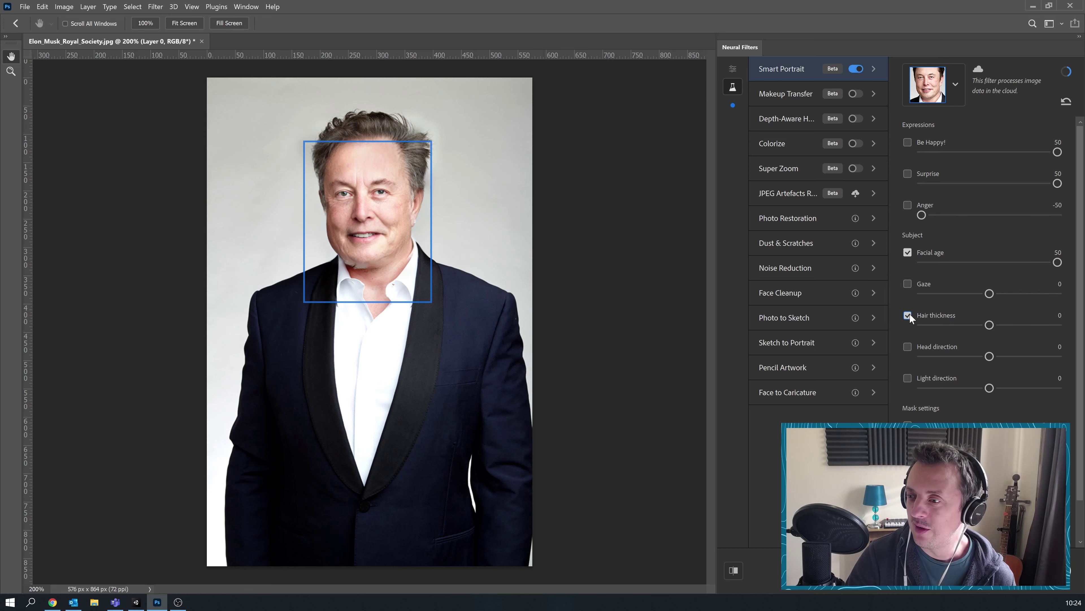
{"action": "left_click_drag", "start_coordinate": [990, 324], "coordinate": [922, 325]}
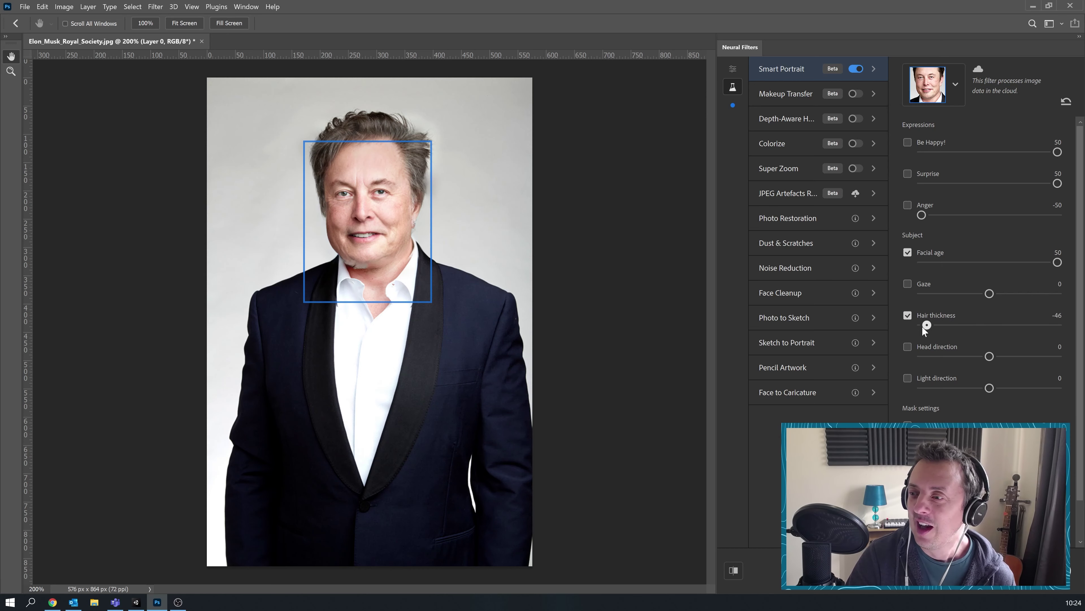
{"action": "left_click_drag", "start_coordinate": [990, 293], "coordinate": [1023, 293]}
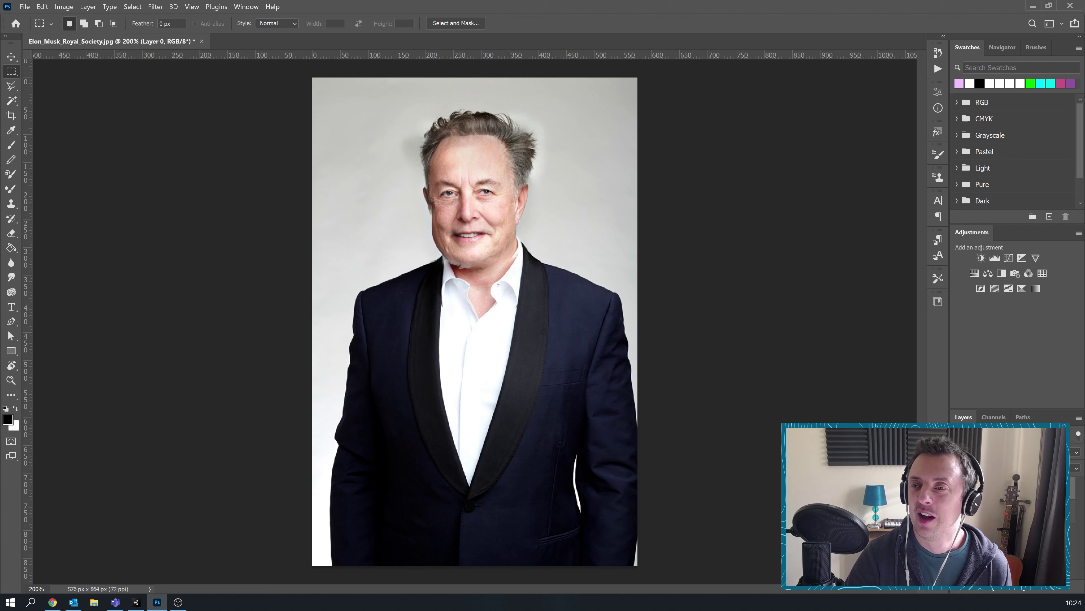
Step: Compare the aged result with the original, then give the second portrait Anger 50
{"action": "key", "text": "ctrl+z"}
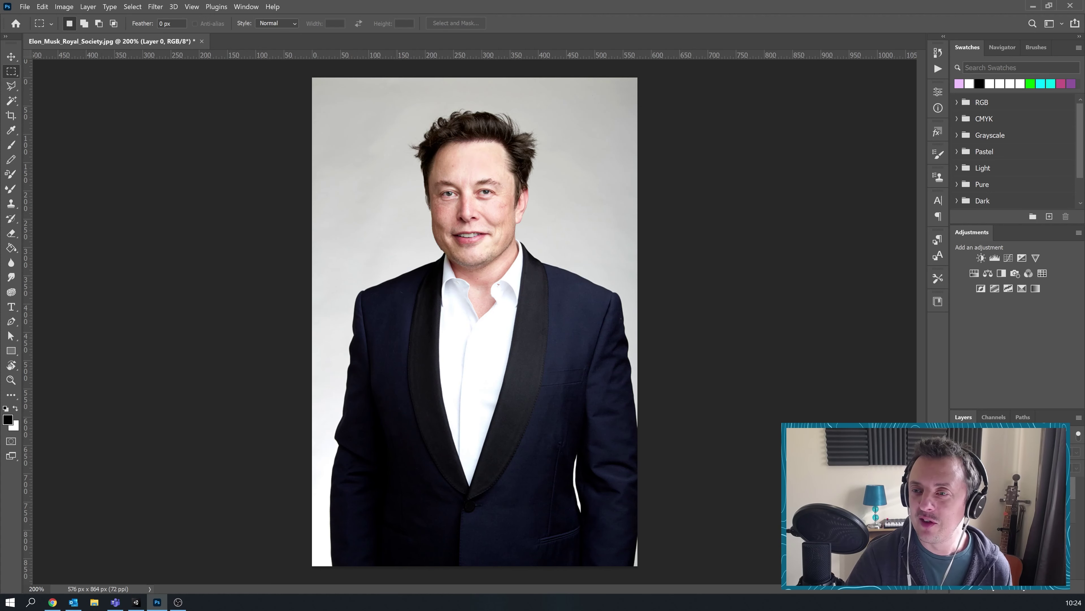
{"action": "key", "text": "ctrl+shift+z"}
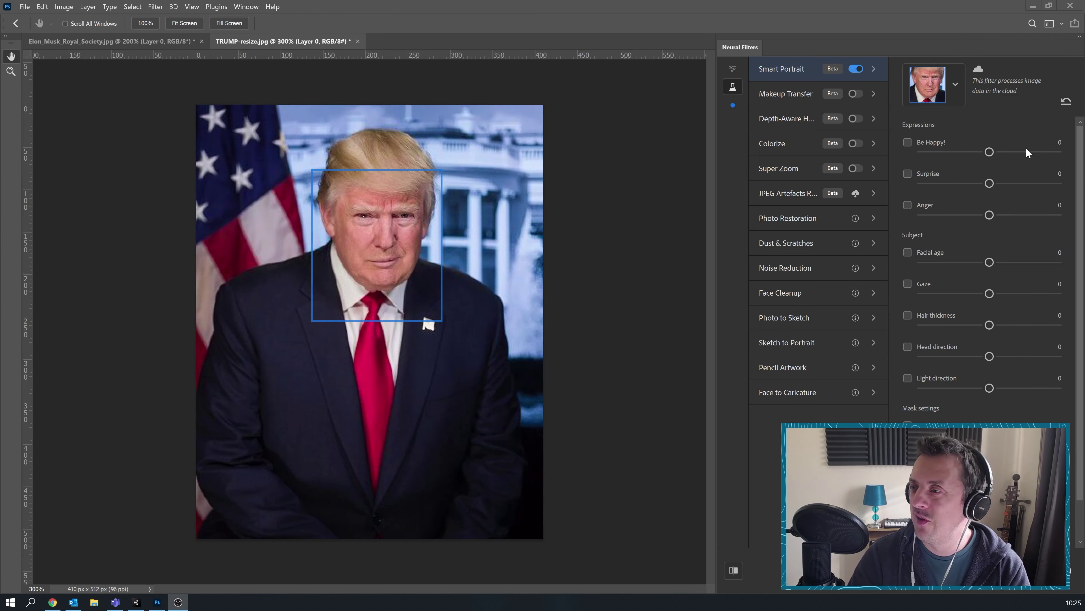
{"action": "left_click_drag", "start_coordinate": [990, 152], "coordinate": [1058, 152]}
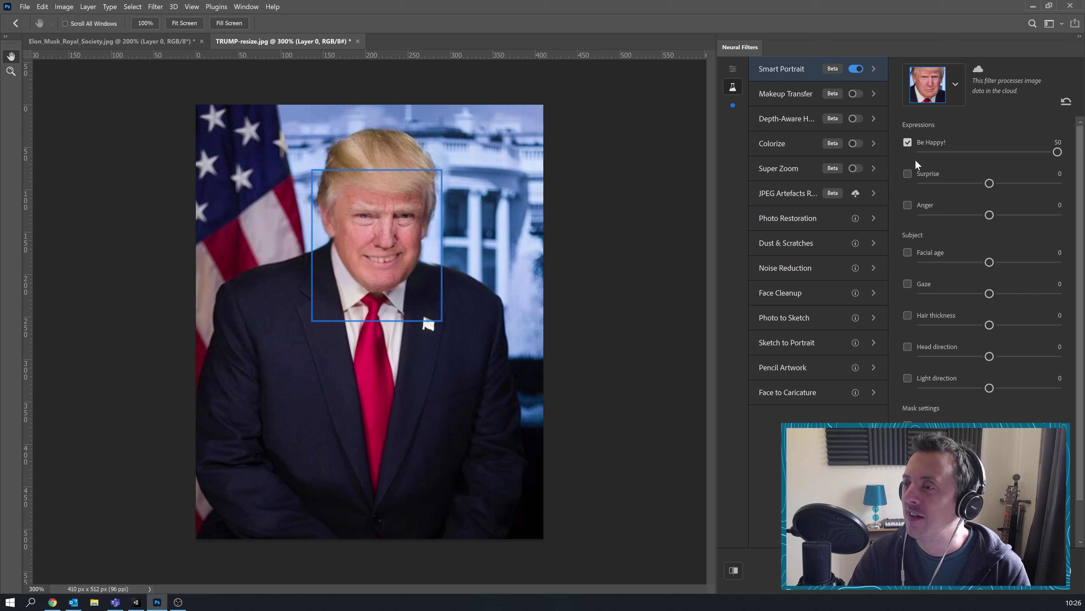
{"action": "left_click", "coordinate": [909, 203]}
{"action": "left_click", "coordinate": [913, 141]}
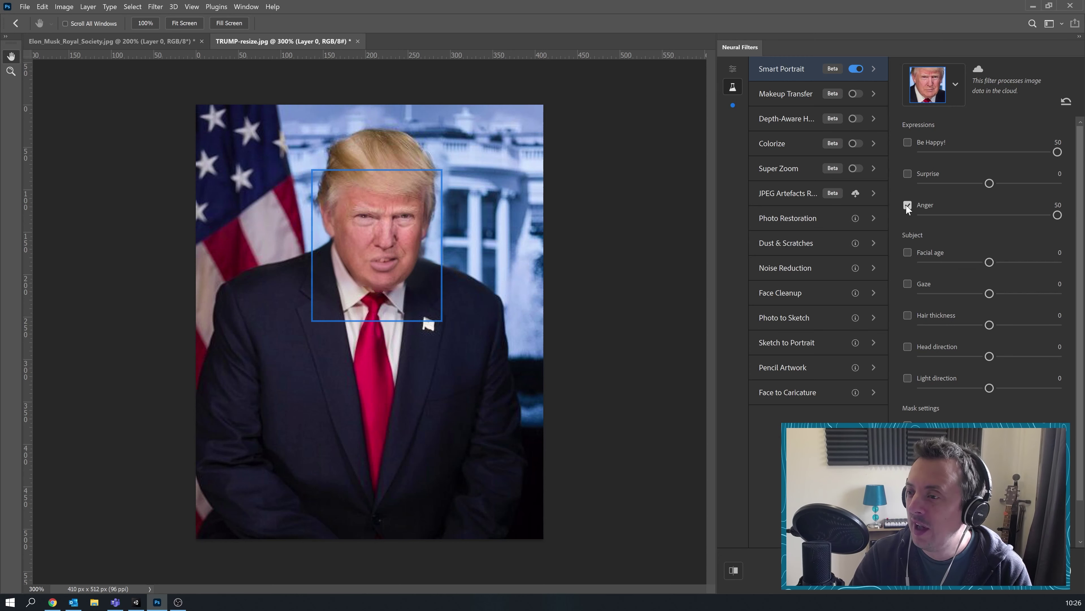
Step: Give the second portrait Facial age 50, Hair thickness -50 and full Surprise
{"action": "left_click", "coordinate": [907, 253]}
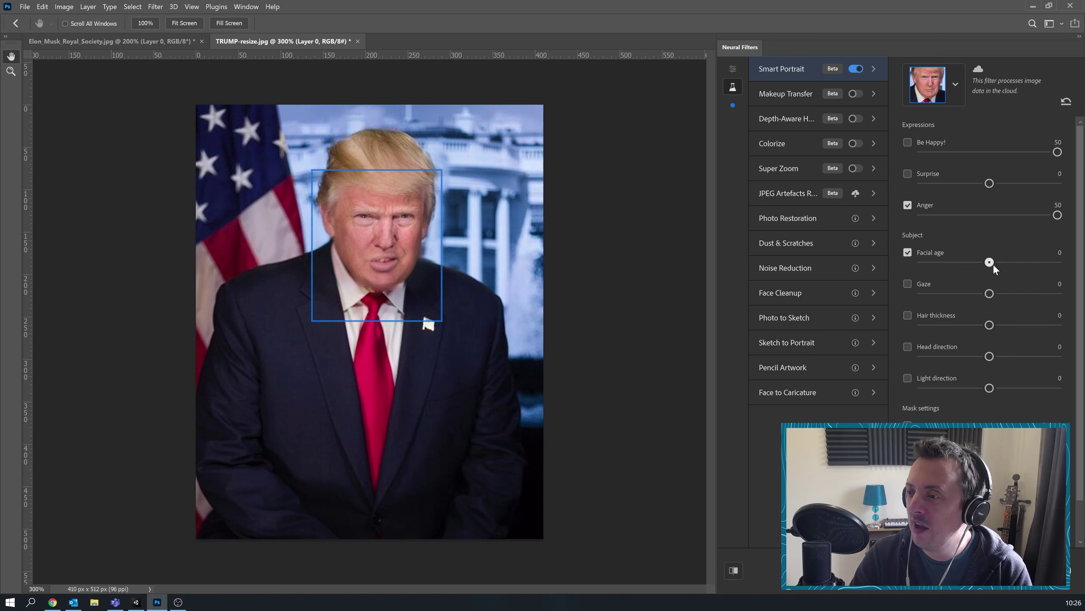
{"action": "left_click_drag", "start_coordinate": [990, 262], "coordinate": [1063, 266]}
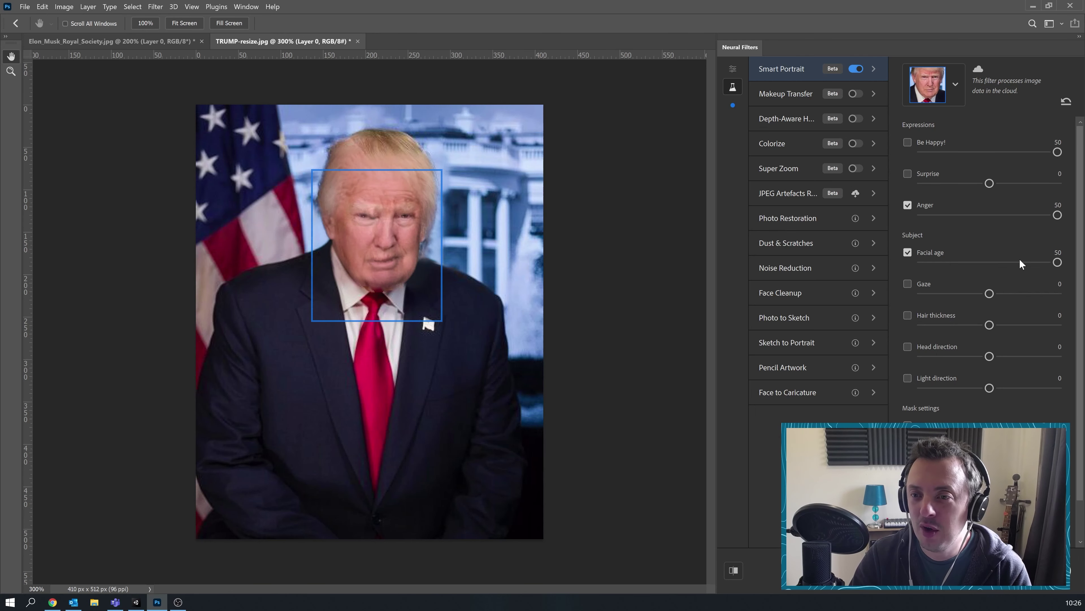
{"action": "left_click", "coordinate": [907, 315]}
{"action": "left_click_drag", "start_coordinate": [990, 325], "coordinate": [919, 325]}
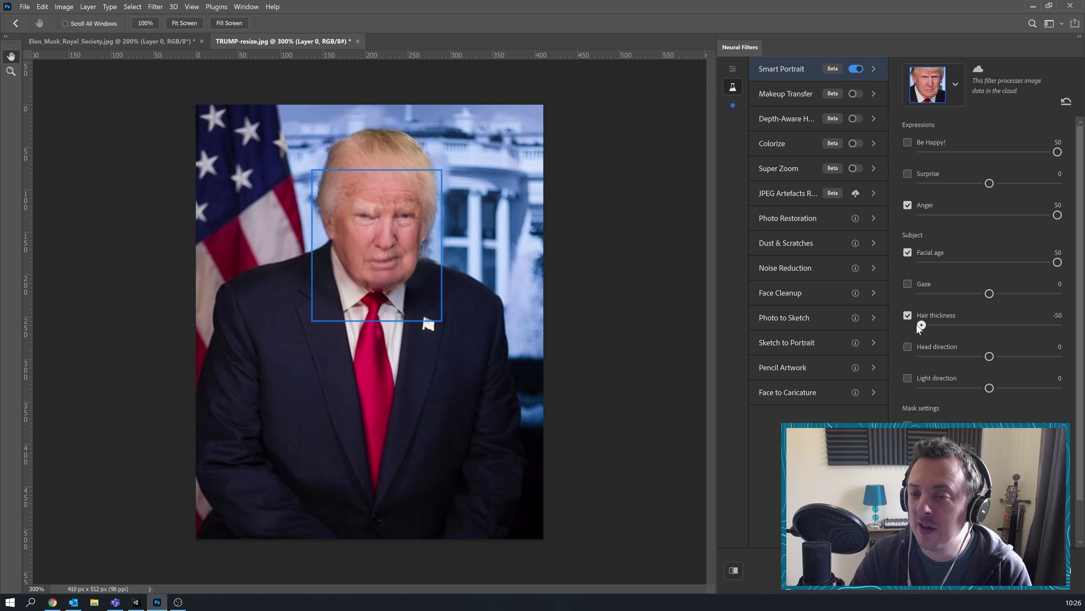
{"action": "left_click", "coordinate": [907, 174]}
{"action": "left_click_drag", "start_coordinate": [989, 183], "coordinate": [1076, 193]}
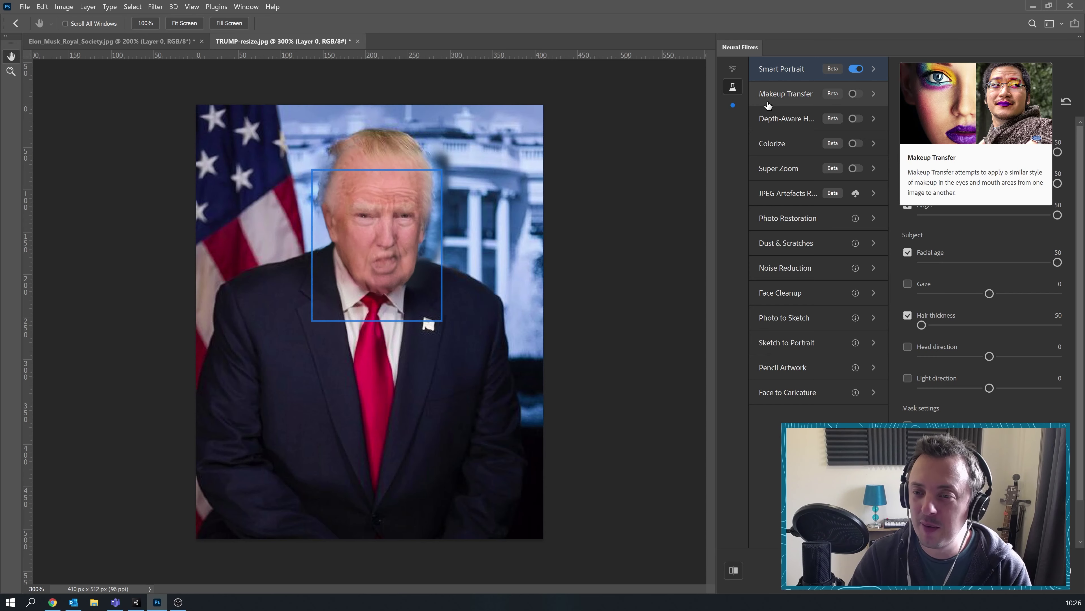
{"action": "mouse_move", "coordinate": [772, 145]}
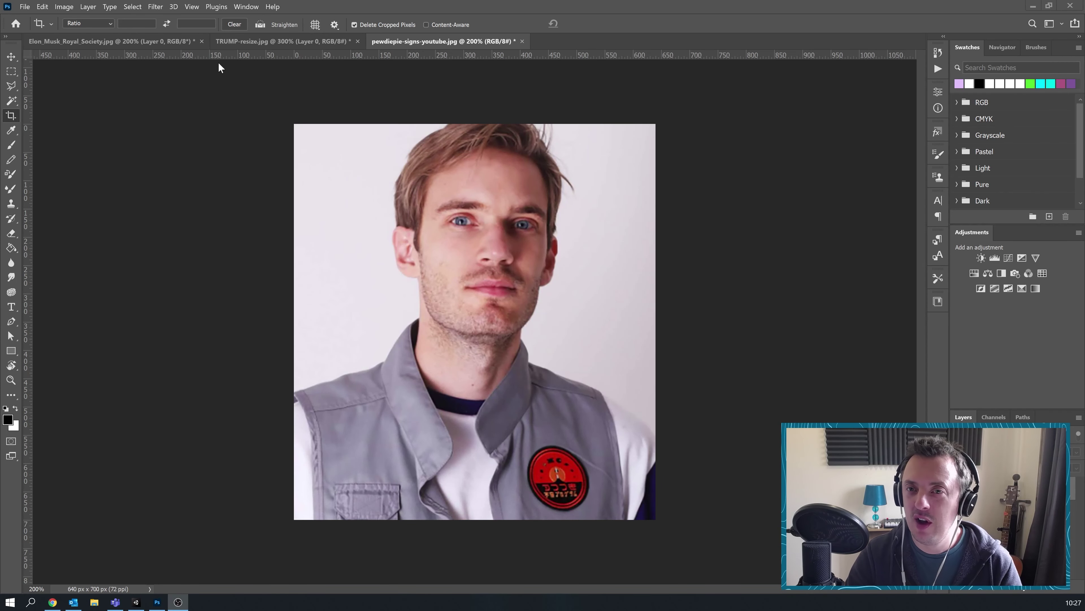
Step: On the third portrait in Neural Filters, try Be Happy -50 and Surprise, ending with Anger 50
{"action": "left_click", "coordinate": [152, 7]}
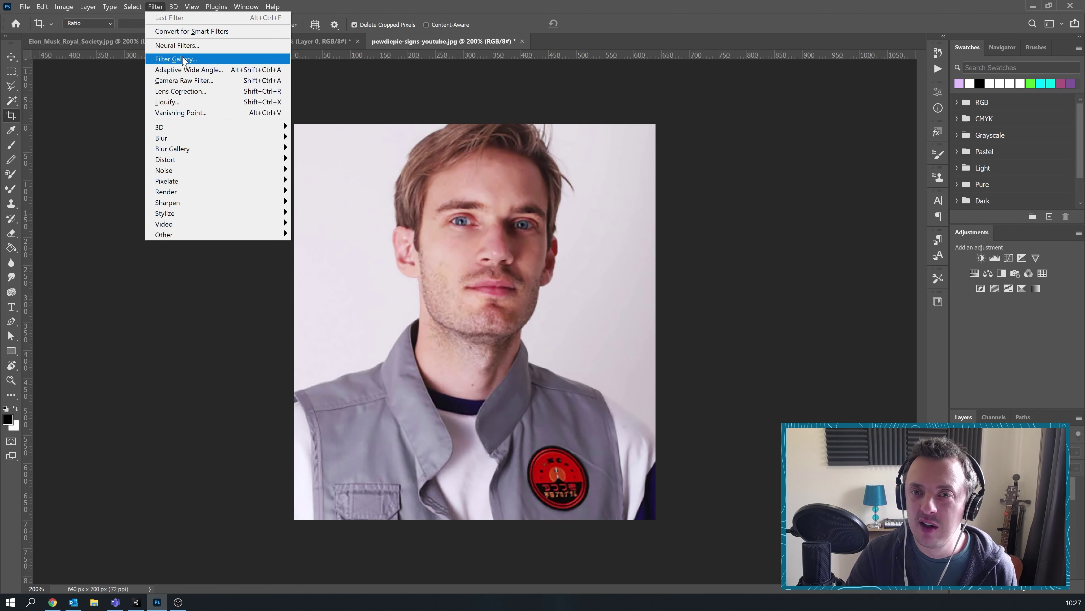
{"action": "left_click", "coordinate": [188, 45]}
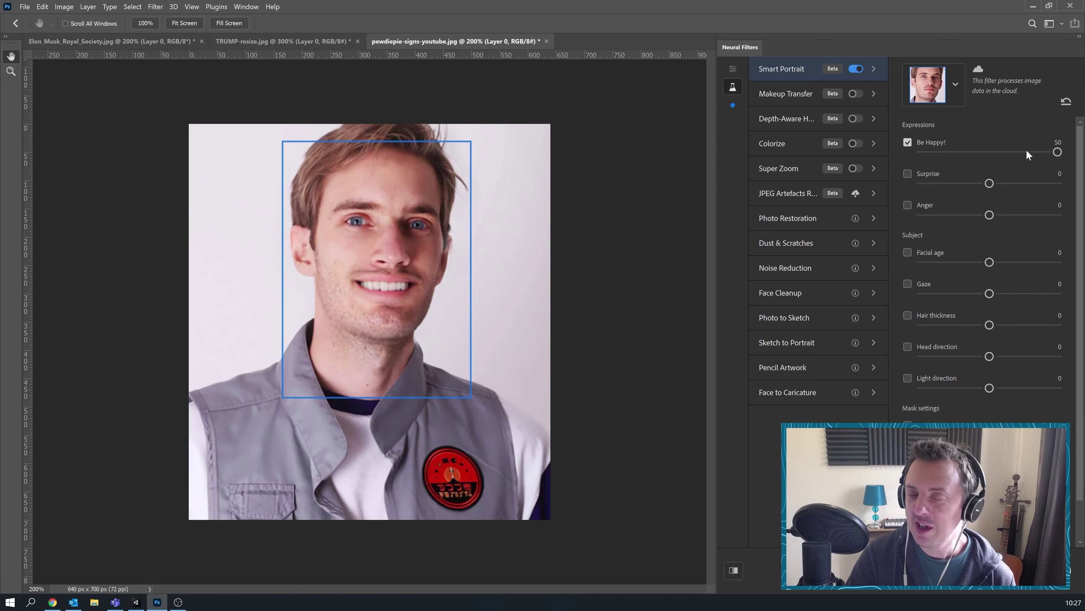
{"action": "left_click_drag", "start_coordinate": [1058, 151], "coordinate": [913, 154]}
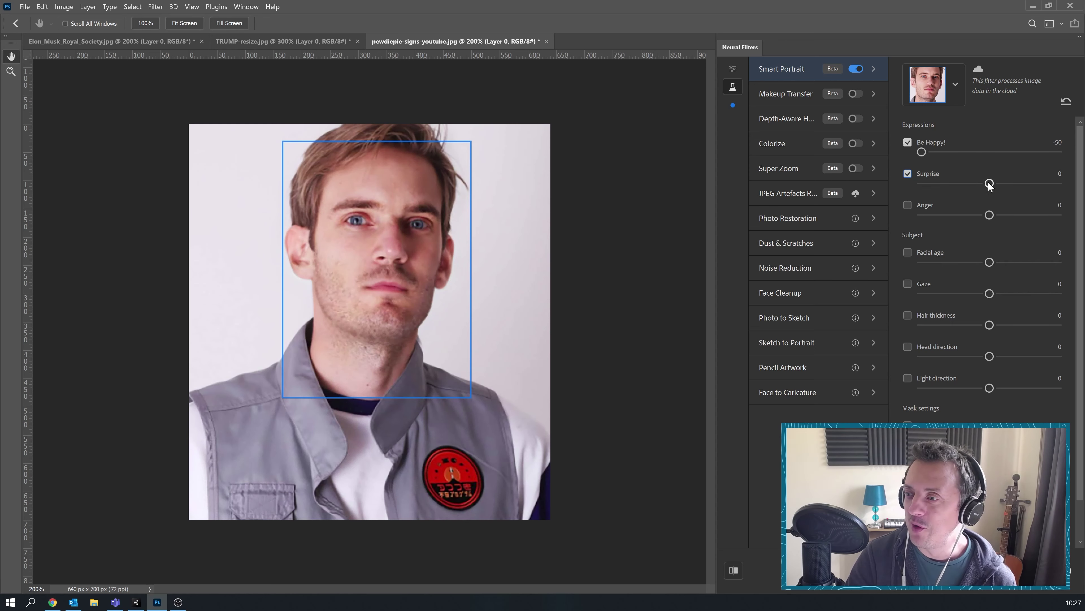
{"action": "left_click_drag", "start_coordinate": [990, 183], "coordinate": [1057, 183]}
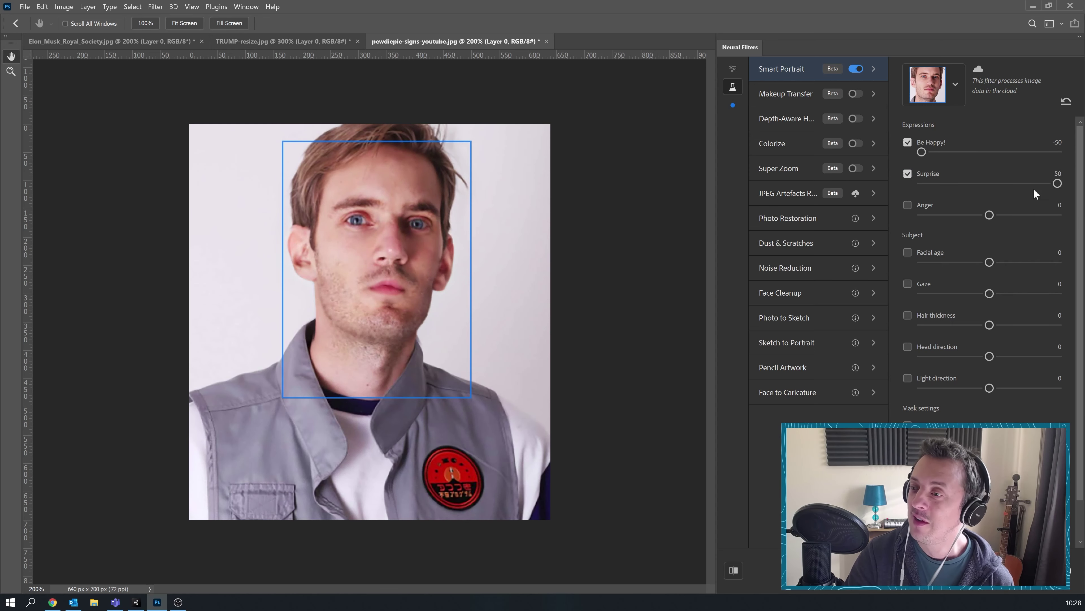
{"action": "left_click", "coordinate": [912, 171]}
{"action": "left_click_drag", "start_coordinate": [1000, 216], "coordinate": [1058, 215]}
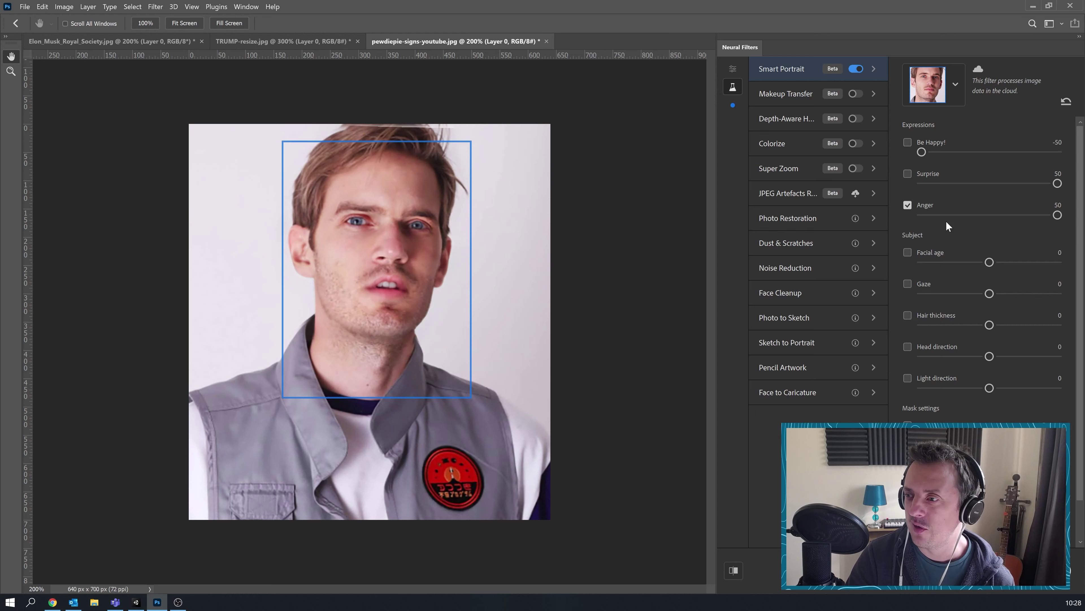
Step: Set the third face's Facial age to 50 and Hair thickness to -50
{"action": "left_click", "coordinate": [908, 252]}
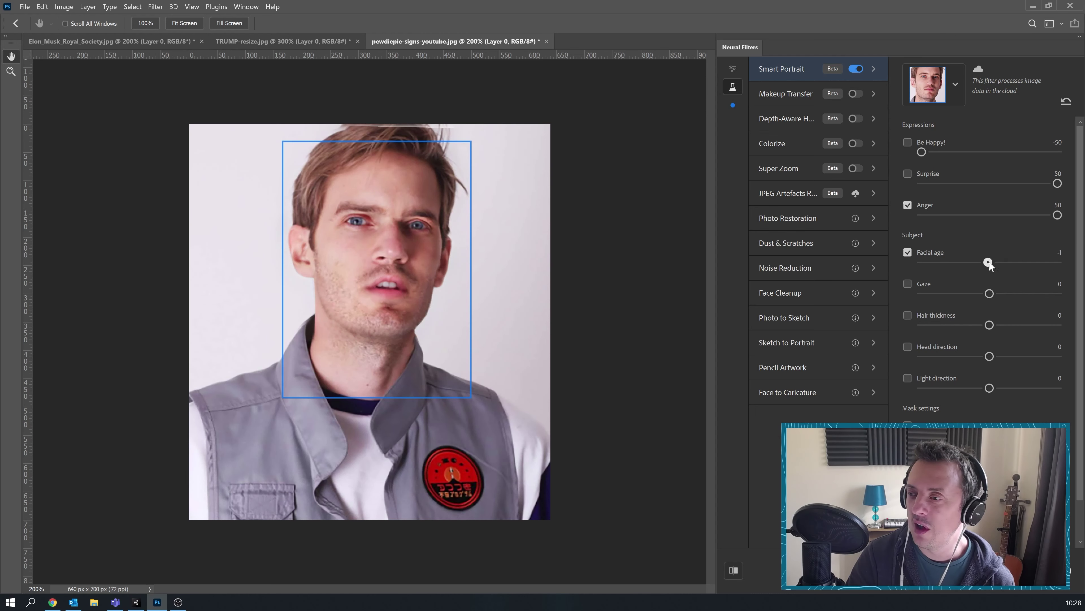
{"action": "left_click_drag", "start_coordinate": [990, 262], "coordinate": [1053, 263]}
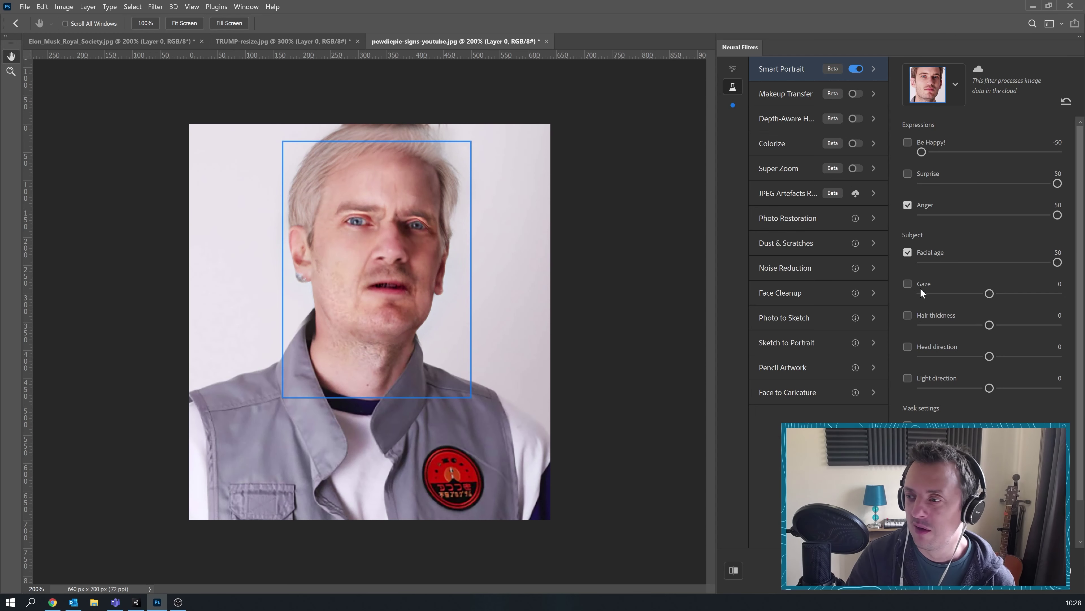
{"action": "left_click", "coordinate": [908, 315]}
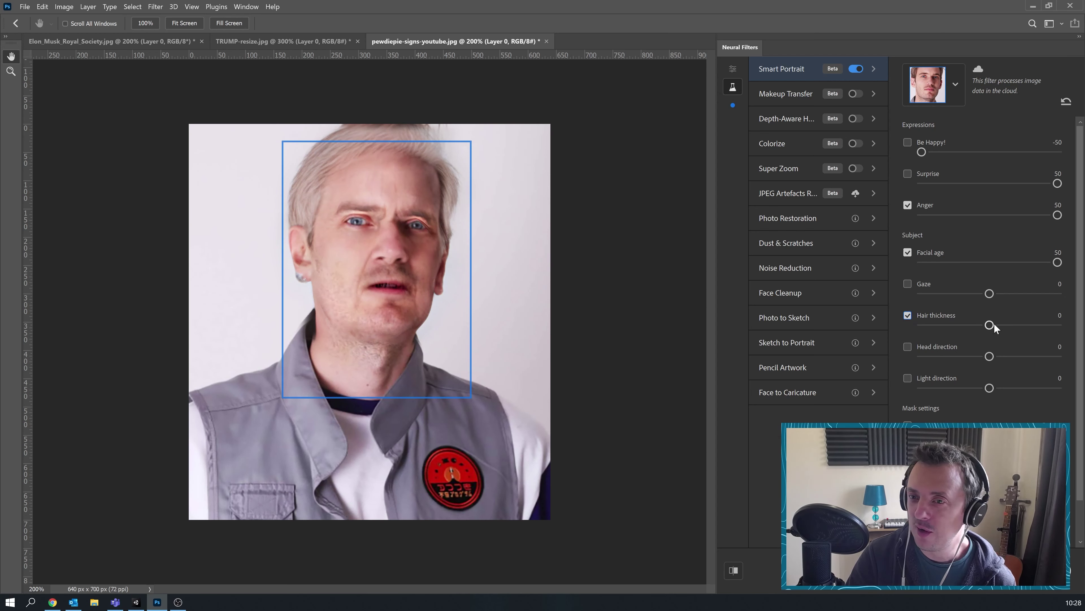
{"action": "left_click_drag", "start_coordinate": [989, 325], "coordinate": [911, 323]}
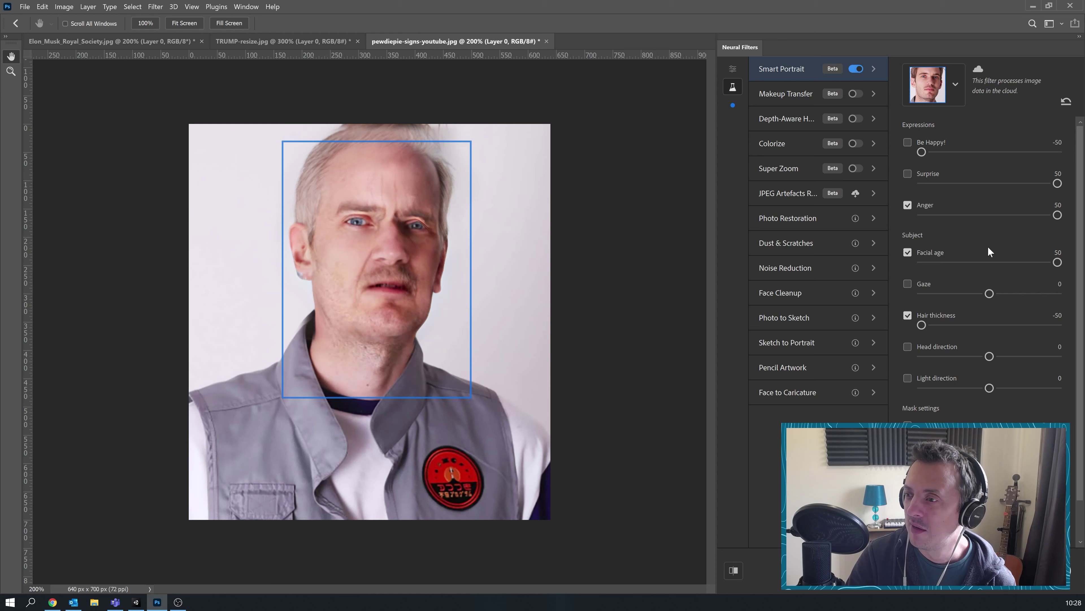
Step: Turn the gaze to -30 and enable Be Happy at 50 plus Surprise
{"action": "left_click", "coordinate": [949, 293]}
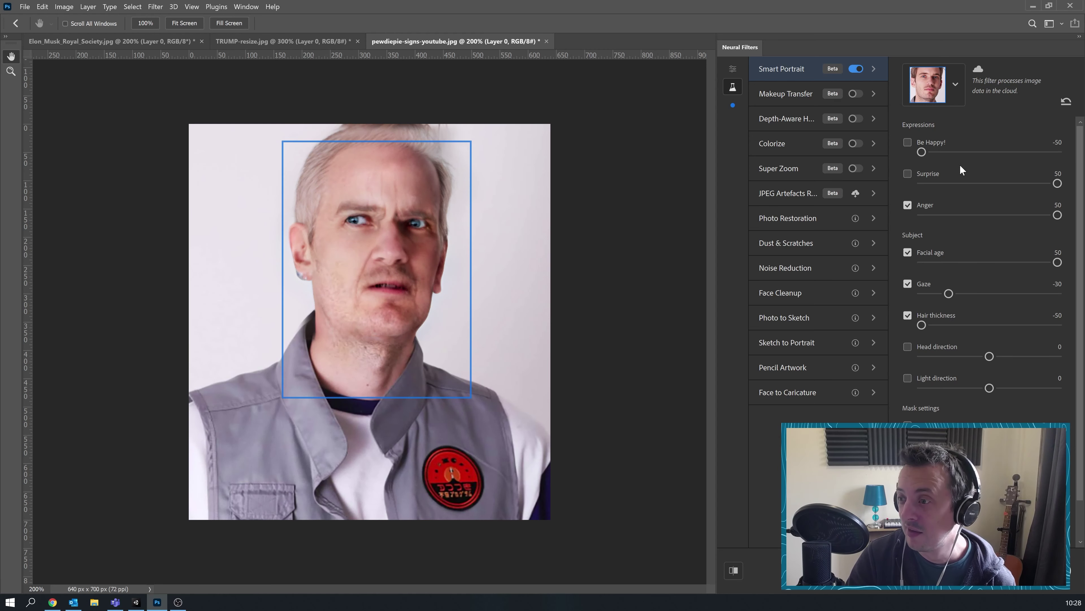
{"action": "left_click", "coordinate": [907, 143]}
{"action": "left_click_drag", "start_coordinate": [957, 153], "coordinate": [1058, 152]}
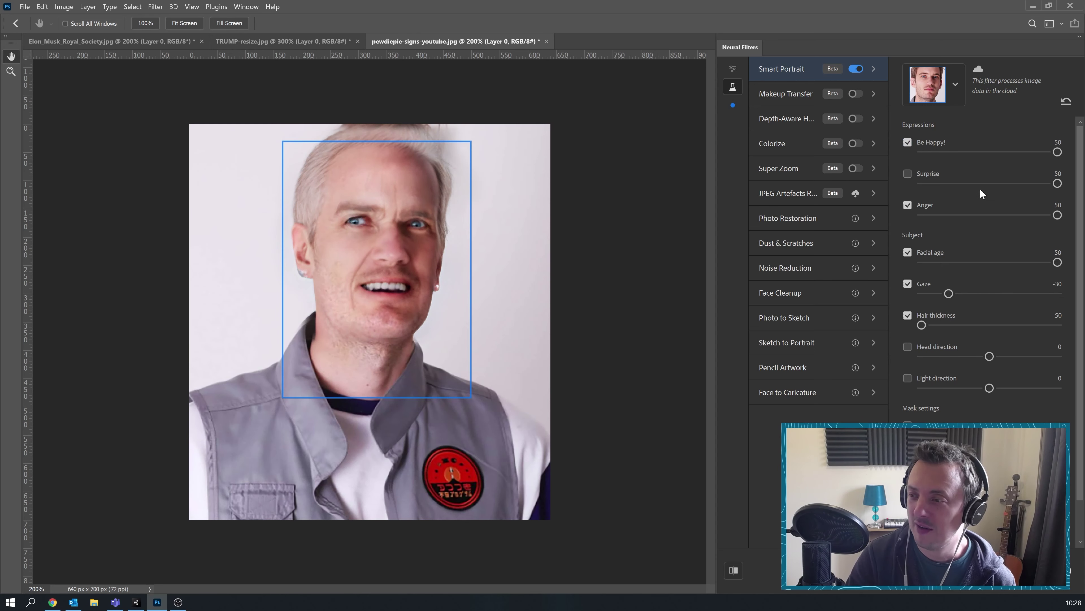
{"action": "left_click", "coordinate": [907, 174]}
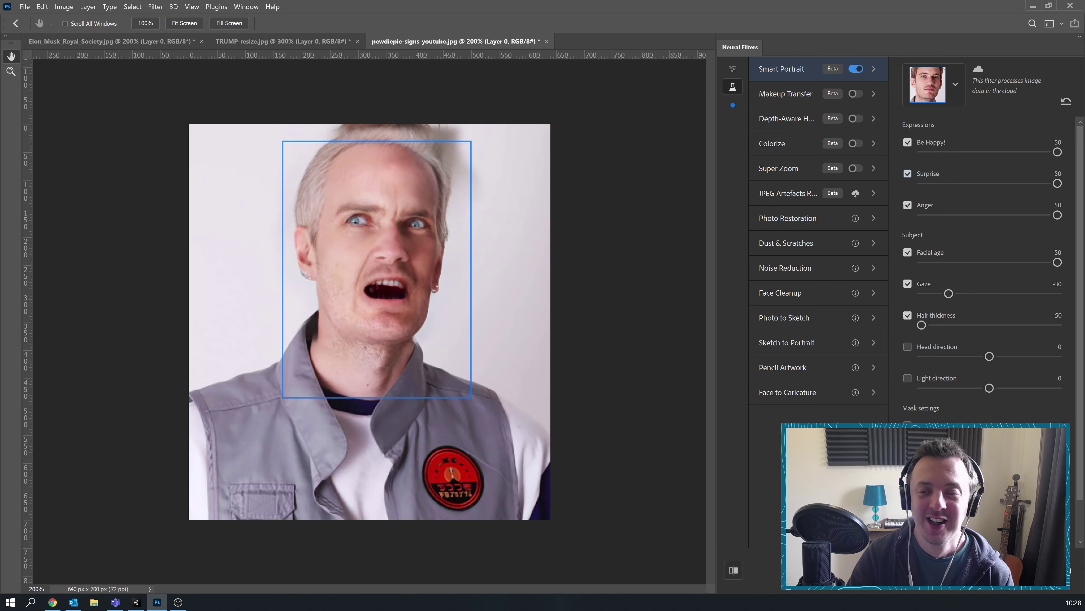
Step: Apply the Smart Portrait edits and toggle undo/redo to compare before and after
{"action": "key", "text": "Return"}
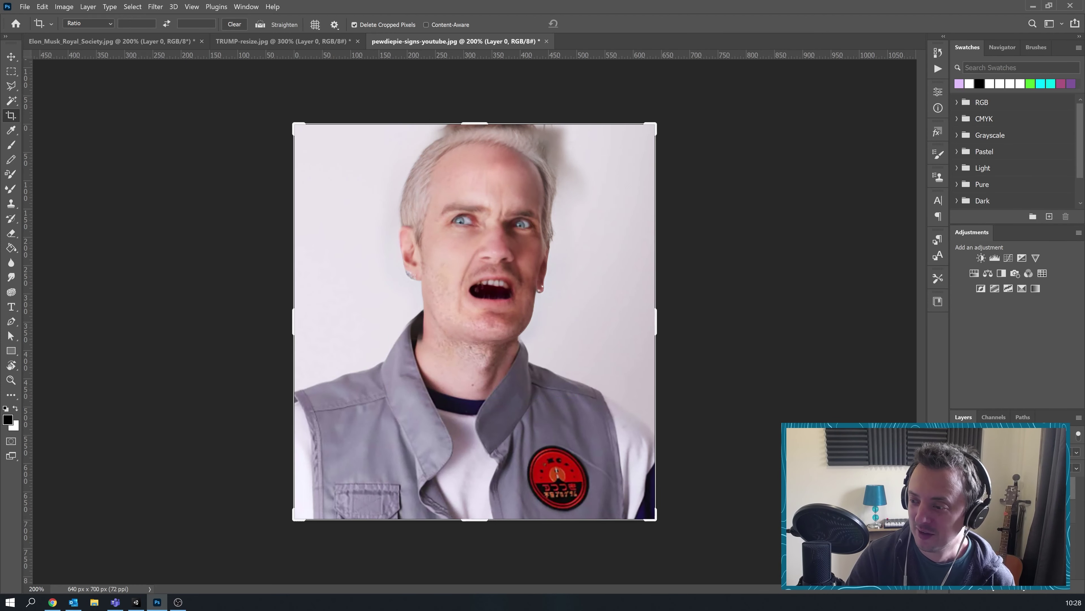
{"action": "key", "text": "ctrl+z"}
{"action": "key", "text": "ctrl+shift+z"}
{"action": "key", "text": "ctrl+z"}
{"action": "key", "text": "ctrl+shift+z"}
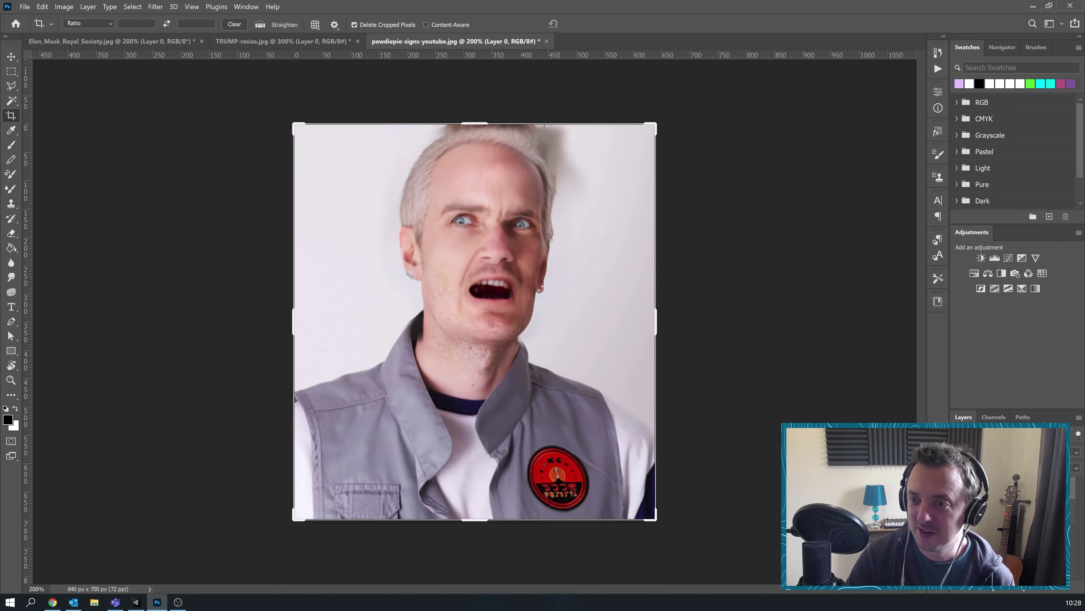
{"action": "key", "text": "ctrl+z"}
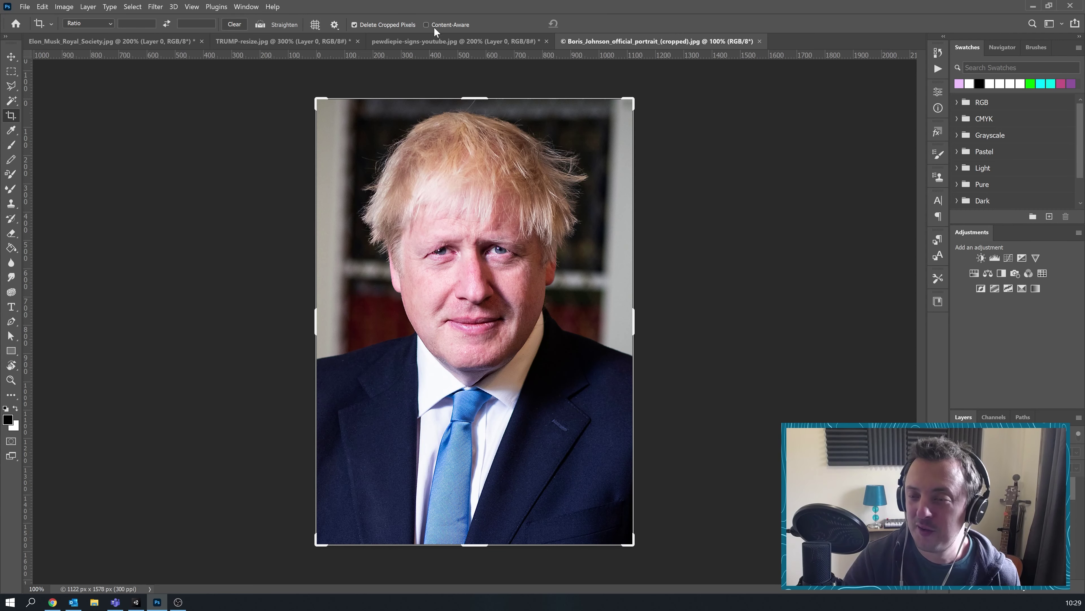
Step: Open Neural Filters on the fourth portrait, enable Be Happy and adjust Anger
{"action": "left_click", "coordinate": [155, 6]}
{"action": "left_click", "coordinate": [176, 47]}
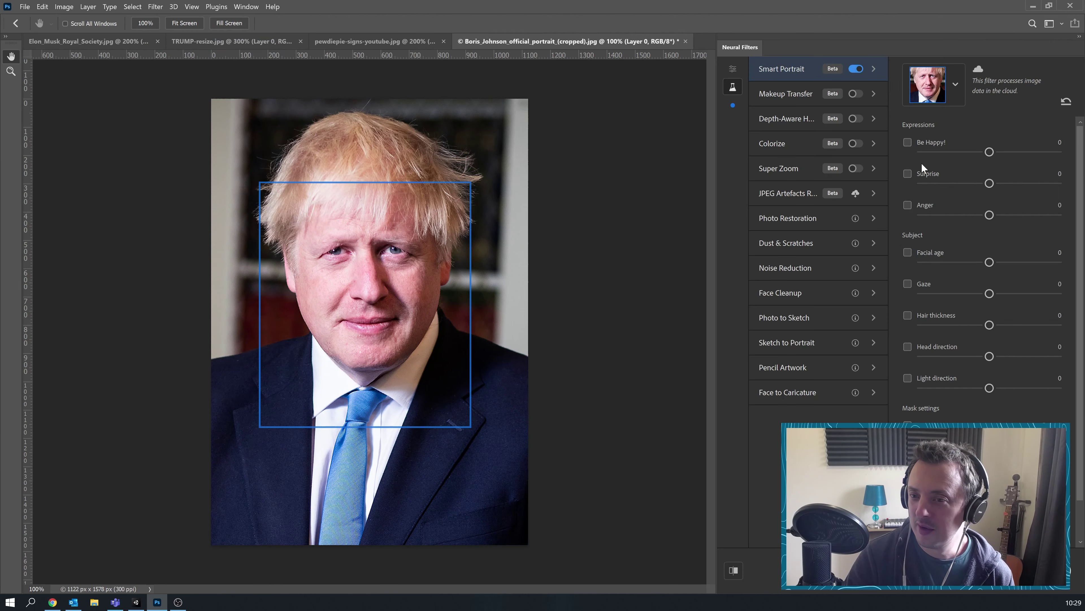
{"action": "left_click", "coordinate": [908, 142]}
{"action": "left_click", "coordinate": [923, 152]}
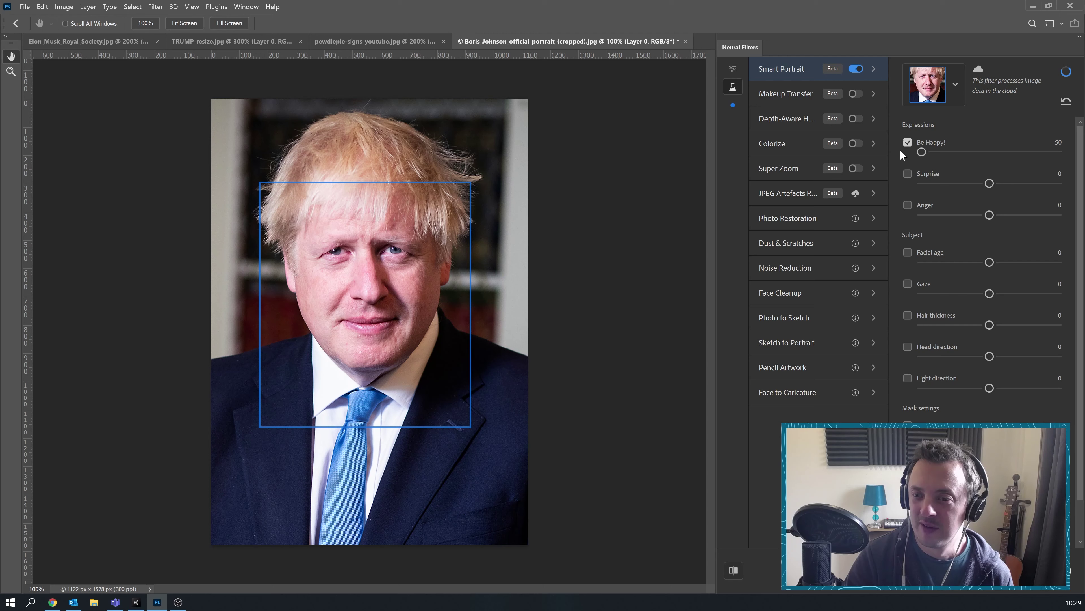
{"action": "left_click_drag", "start_coordinate": [990, 215], "coordinate": [1079, 219]}
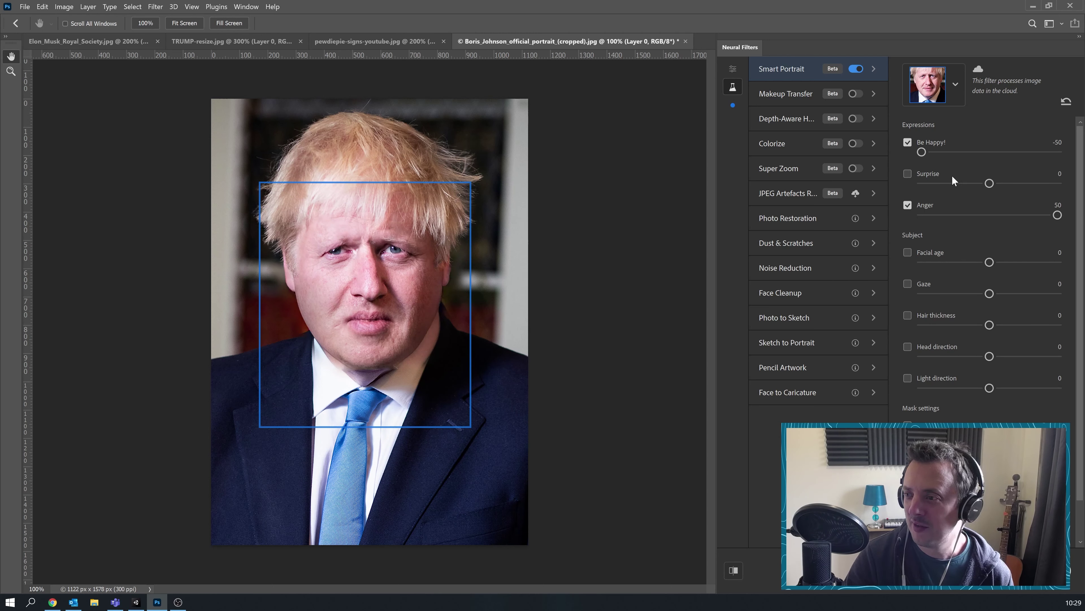
Step: Set Surprise 50, Be Happy 50, Facial age -50, Gaze -35 and Hair thickness 50
{"action": "left_click", "coordinate": [908, 174]}
{"action": "left_click_drag", "start_coordinate": [989, 182], "coordinate": [1060, 183]}
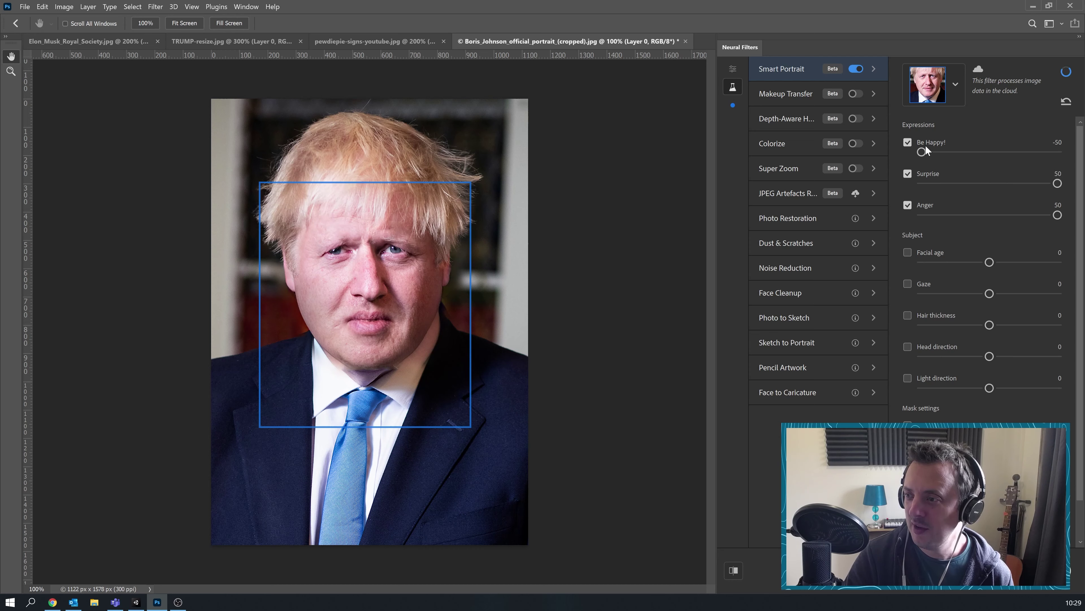
{"action": "left_click_drag", "start_coordinate": [922, 151], "coordinate": [1076, 259]}
{"action": "left_click_drag", "start_coordinate": [990, 262], "coordinate": [919, 263]}
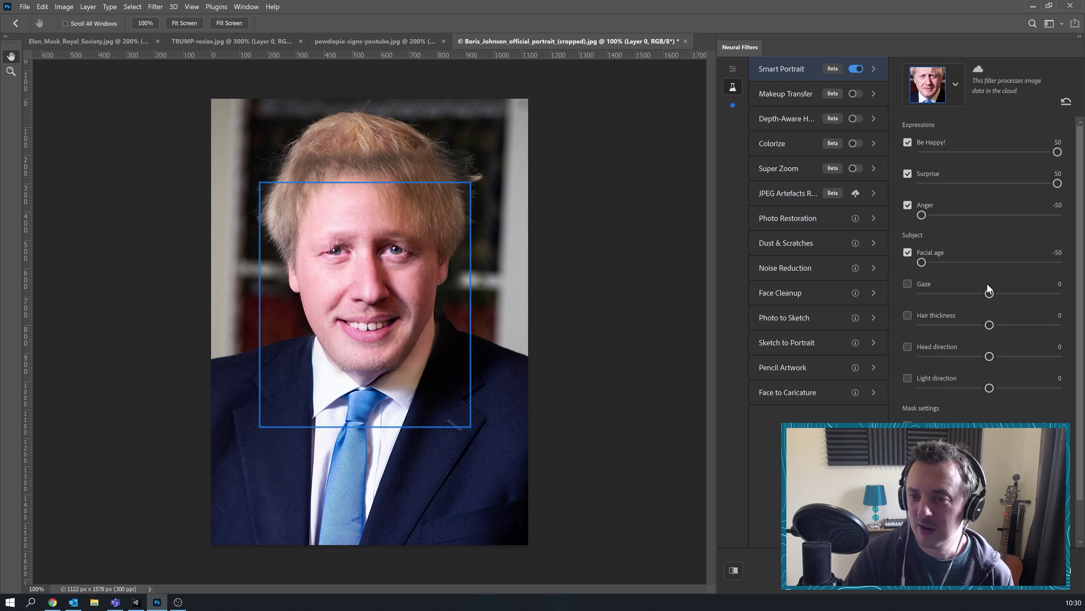
{"action": "left_click_drag", "start_coordinate": [989, 294], "coordinate": [942, 293]}
{"action": "left_click_drag", "start_coordinate": [990, 325], "coordinate": [1059, 326]}
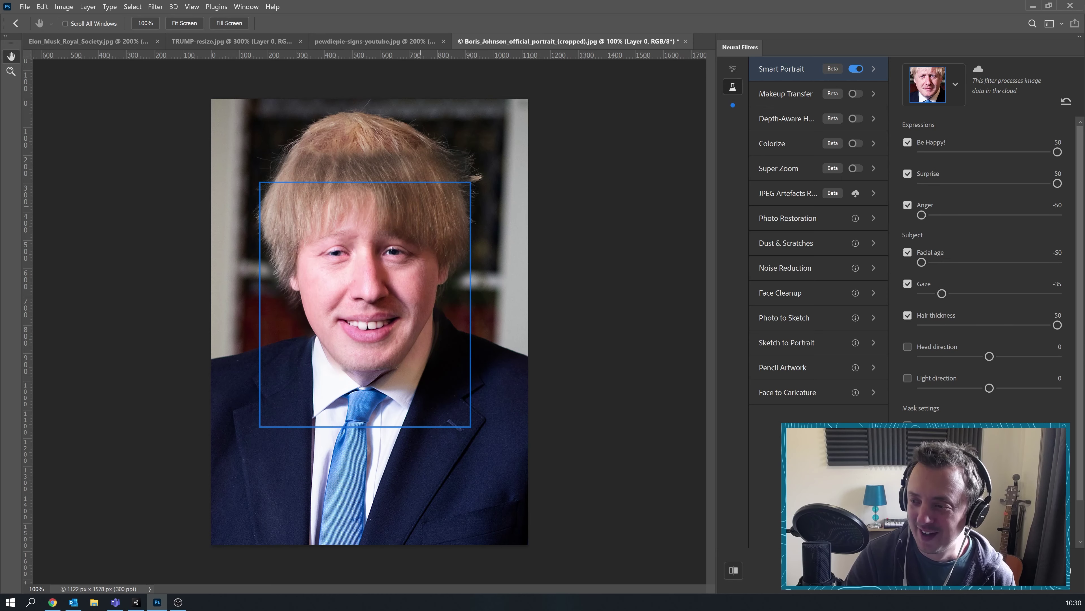
Step: Apply the young, smiling Smart Portrait edits, compare before and after, then go to Elon_Musk_Royal_Society.jpg
{"action": "key", "text": "Return"}
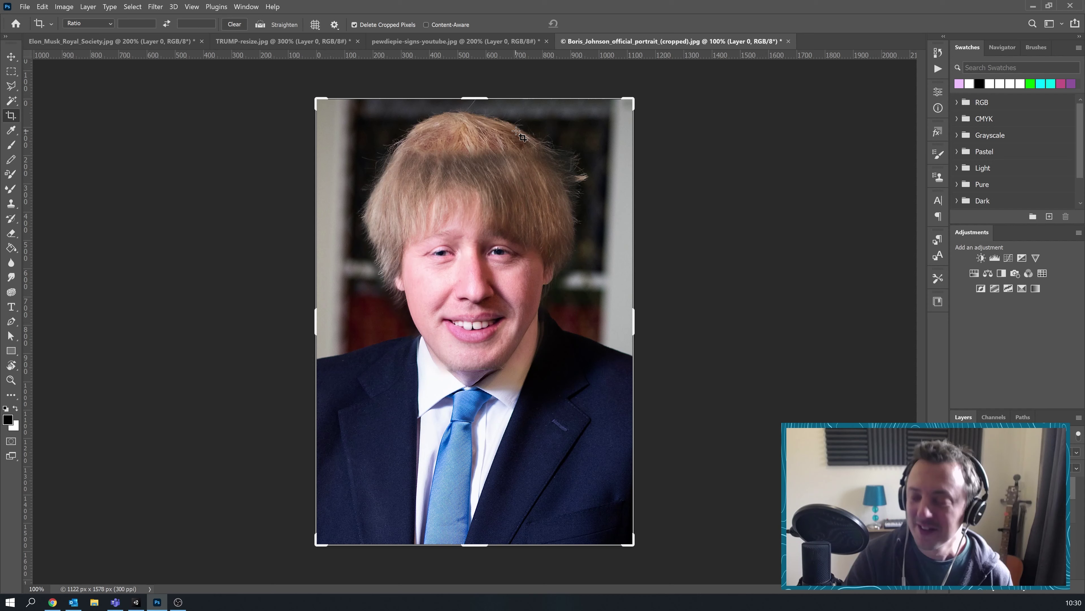
{"action": "key", "text": "ctrl+z"}
{"action": "key", "text": "ctrl+shift+z"}
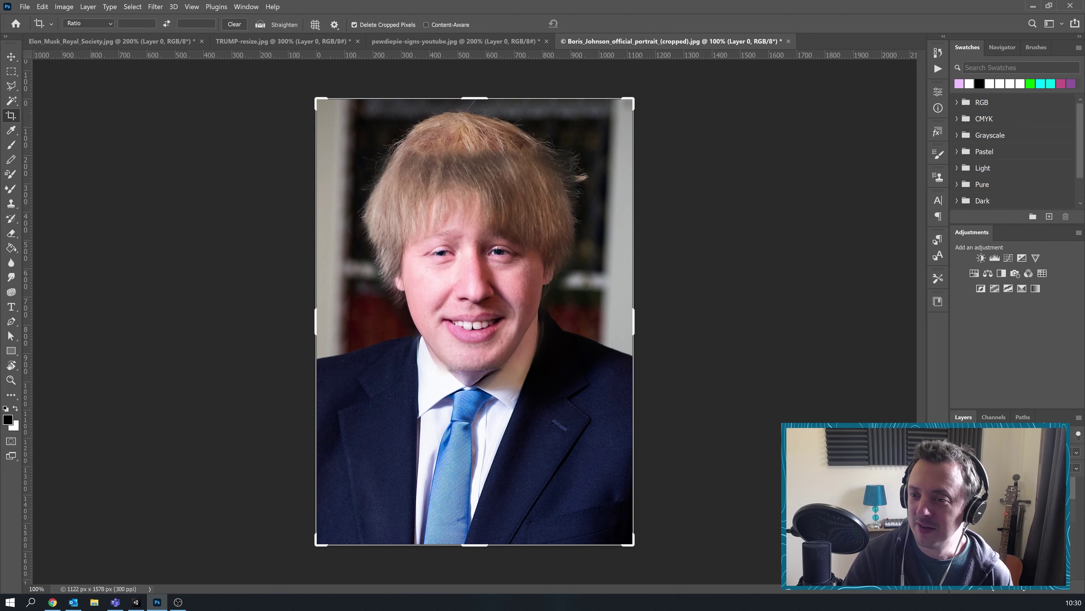
{"action": "left_click", "coordinate": [111, 41]}
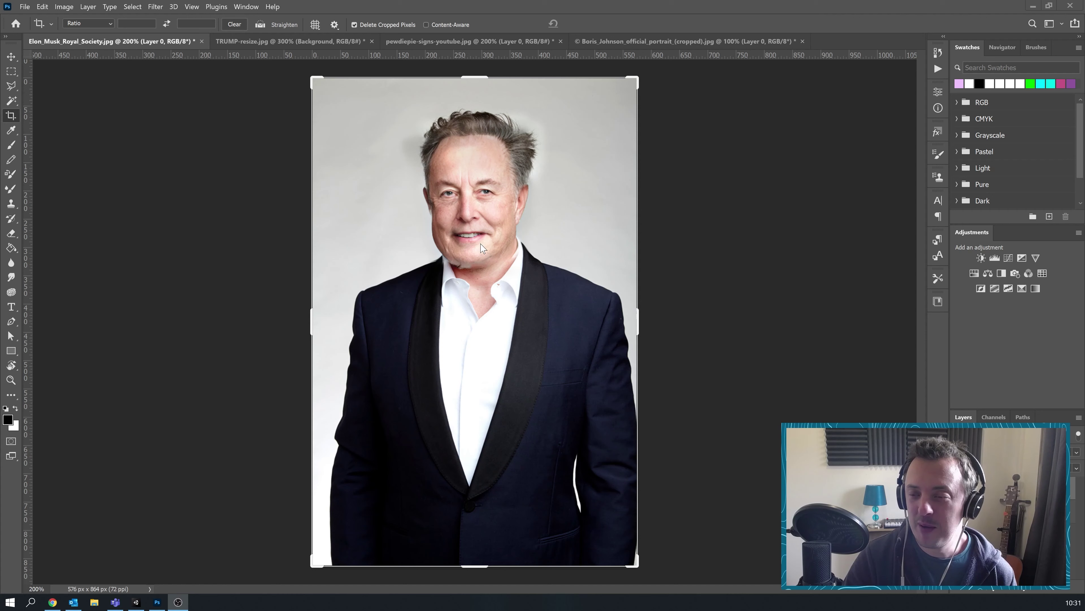
Step: Review the edited TRUMP, pewdiepie and Boris portraits, then return to the pewdiepie grey-vest portrait
{"action": "left_click", "coordinate": [239, 42]}
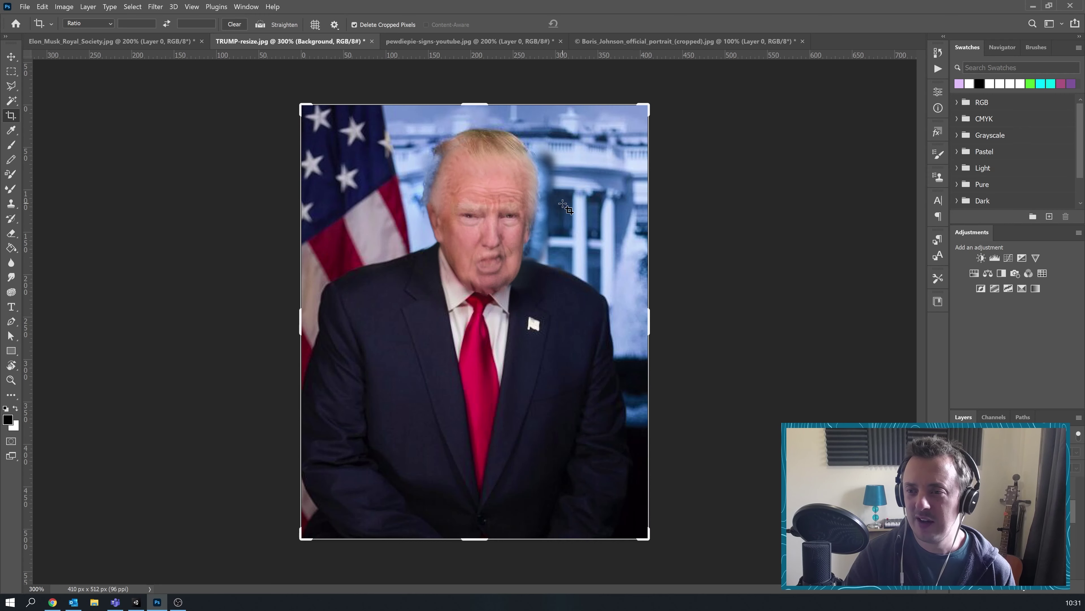
{"action": "left_click", "coordinate": [431, 43]}
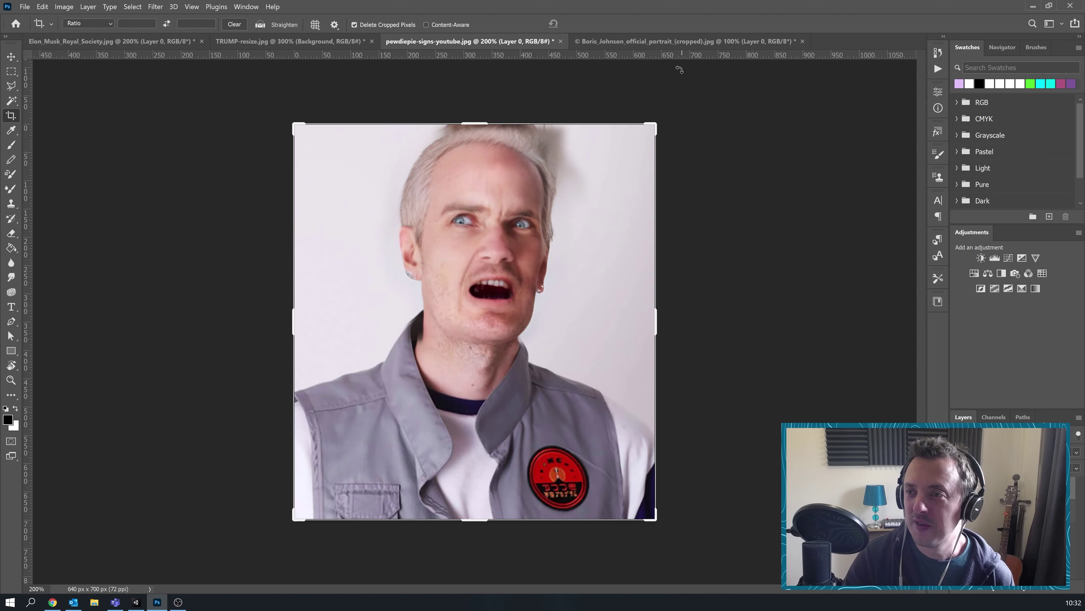
{"action": "left_click", "coordinate": [663, 41]}
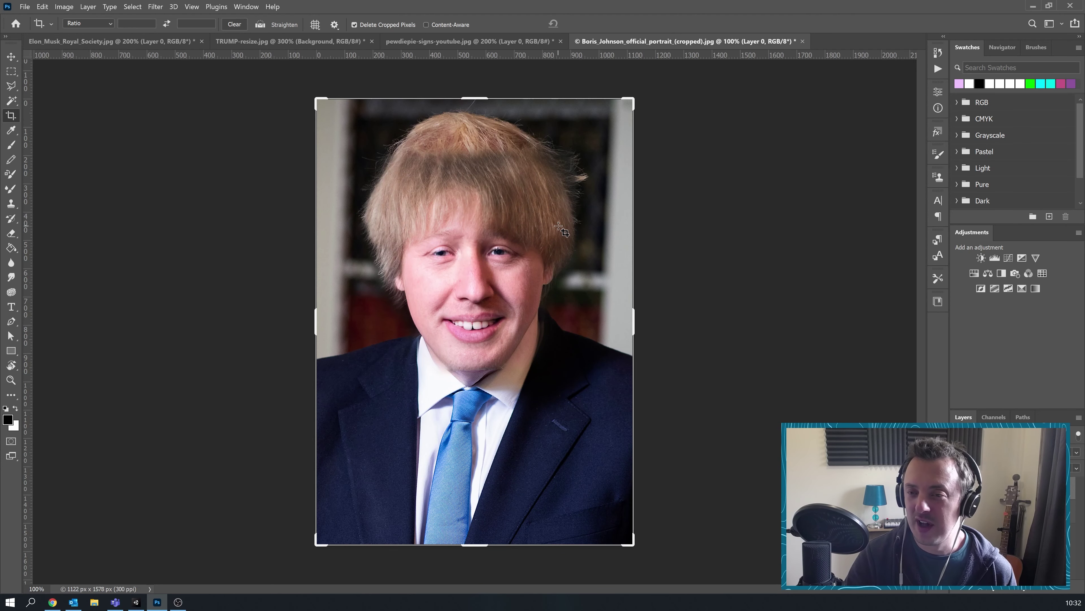
{"action": "key", "text": "ctrl+shift+Tab"}
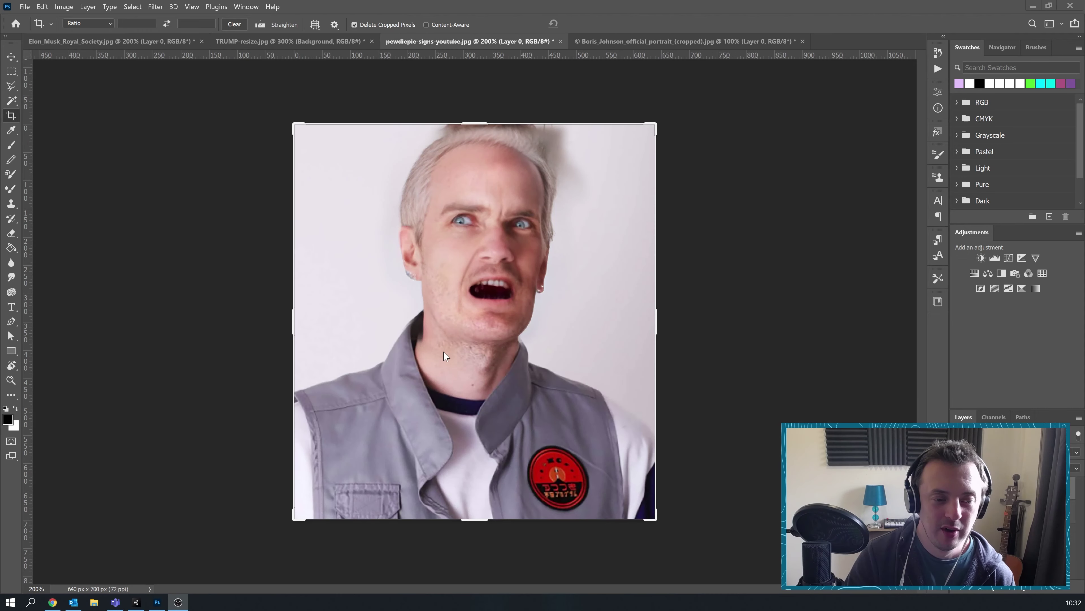
Step: Open Neural Filters, browse Depth-Aware Haze and Makeup Transfer, then enable Smart Portrait
{"action": "left_click", "coordinate": [155, 7]}
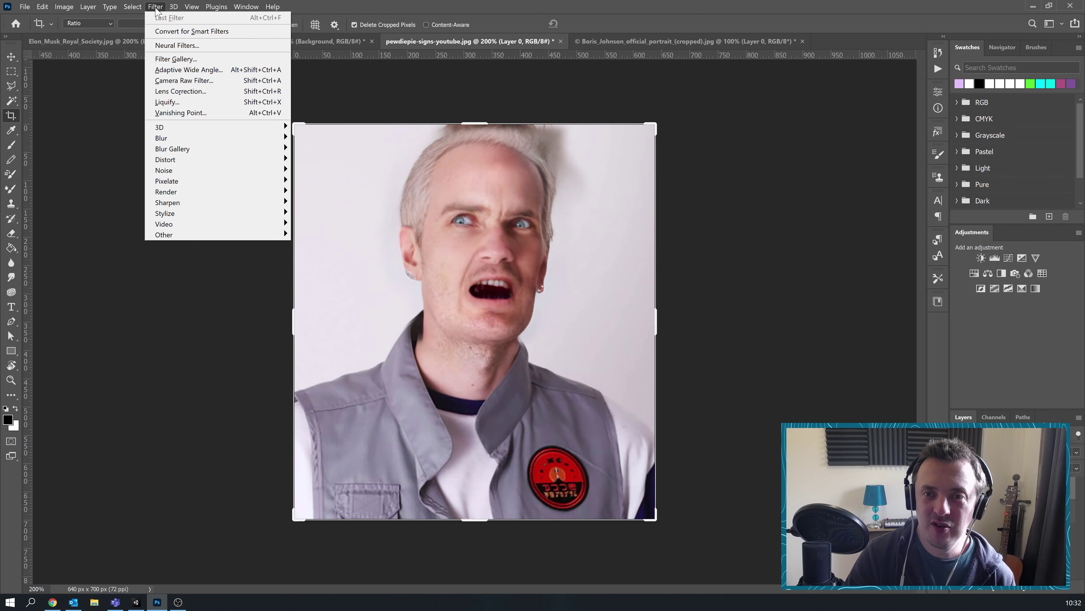
{"action": "left_click", "coordinate": [177, 45]}
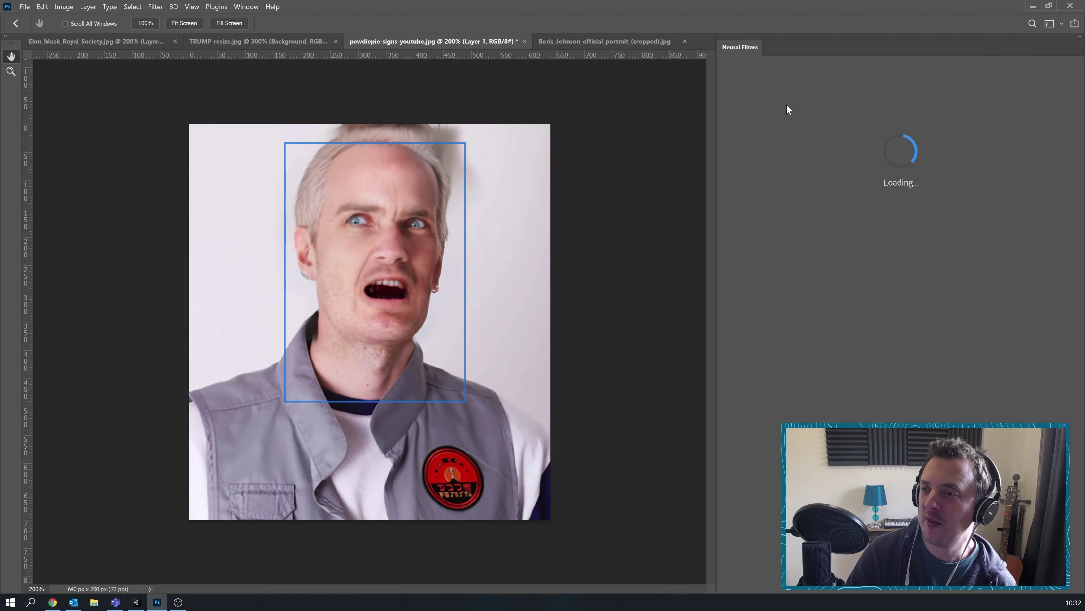
{"action": "left_click", "coordinate": [732, 87]}
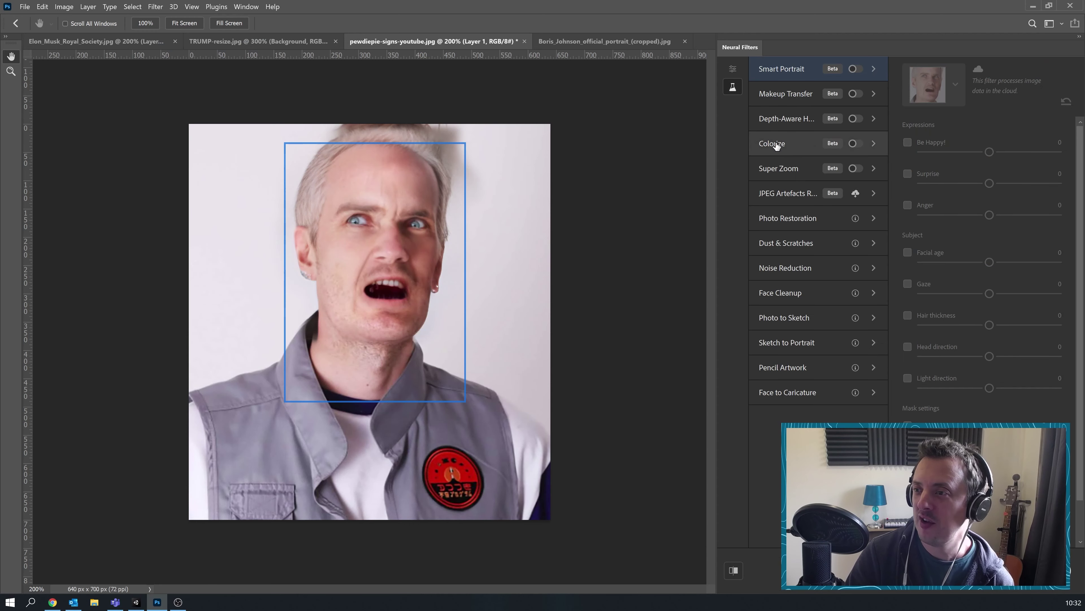
{"action": "left_click", "coordinate": [786, 117]}
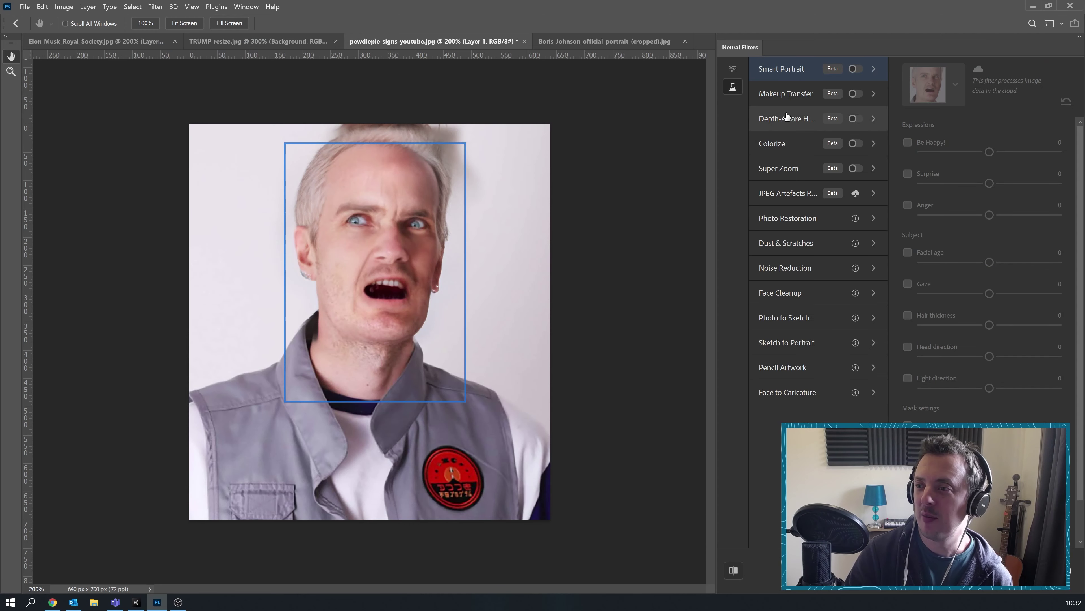
{"action": "left_click", "coordinate": [788, 96]}
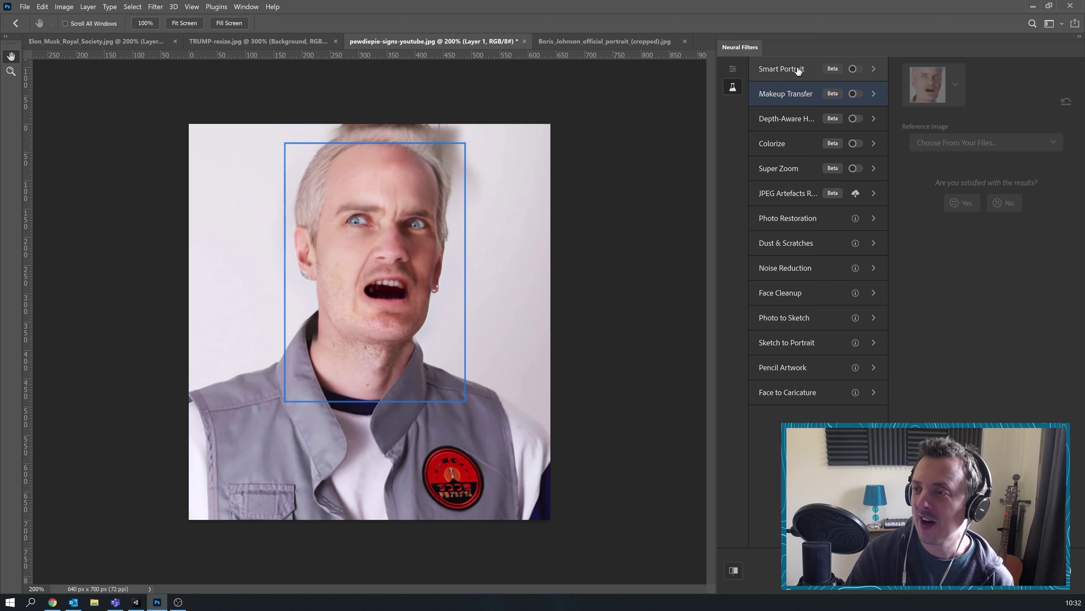
{"action": "left_click", "coordinate": [780, 69]}
{"action": "left_click", "coordinate": [854, 69]}
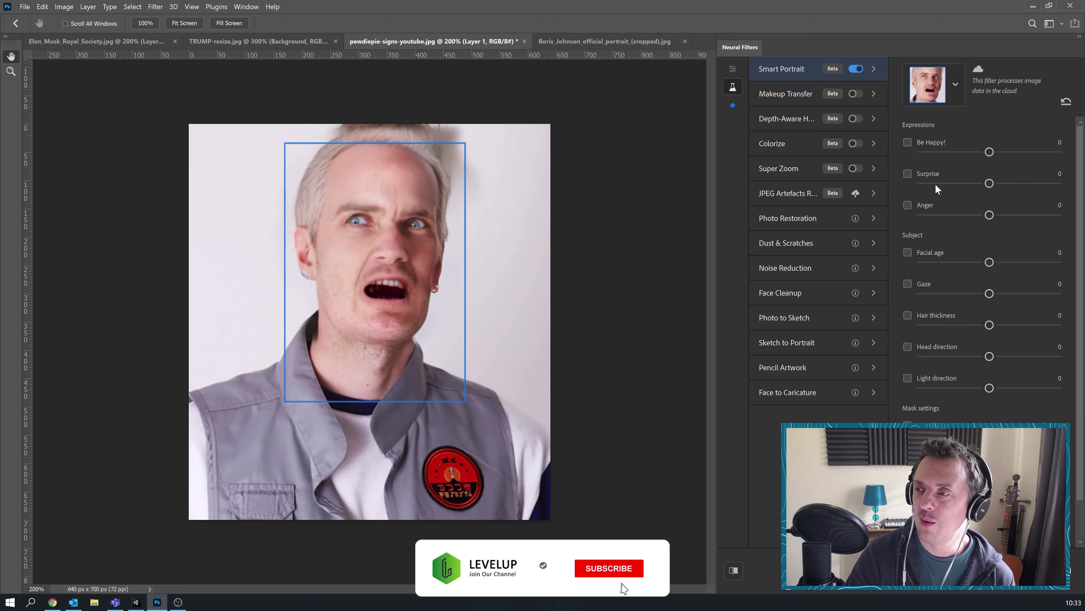
Step: Enable Smart Portrait Facial age and Hair thickness, setting both to 50
{"action": "left_click", "coordinate": [907, 252]}
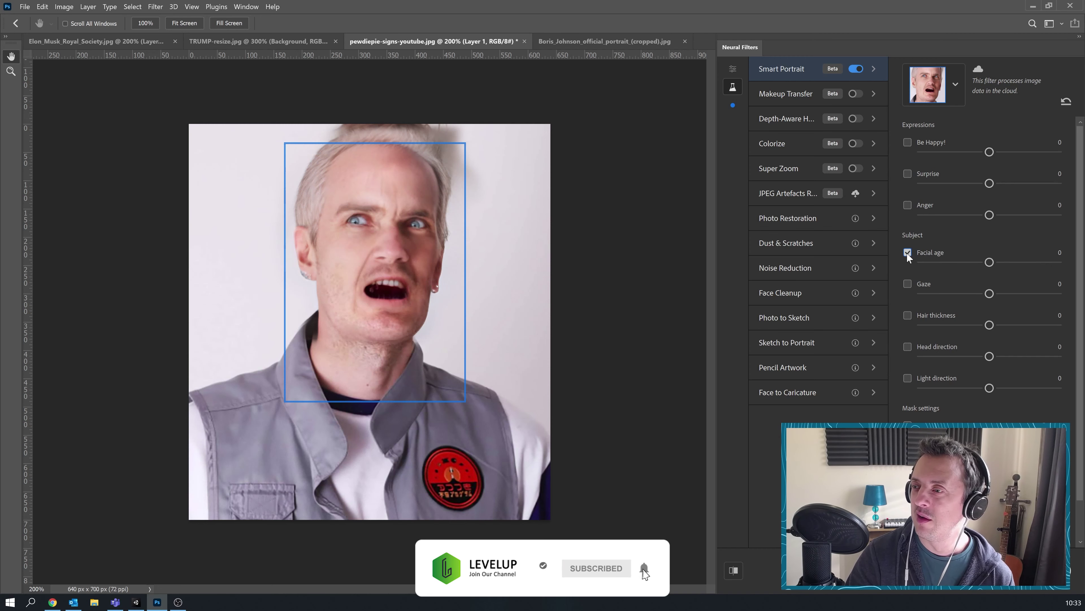
{"action": "left_click_drag", "start_coordinate": [989, 262], "coordinate": [1062, 263]}
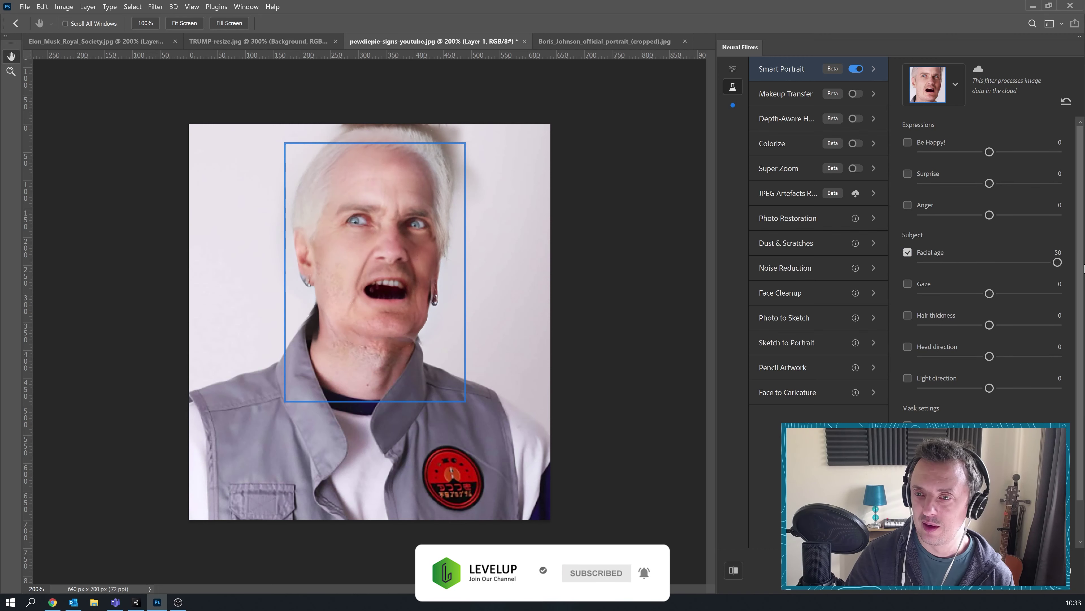
{"action": "left_click", "coordinate": [908, 315]}
{"action": "left_click_drag", "start_coordinate": [990, 325], "coordinate": [1058, 325]}
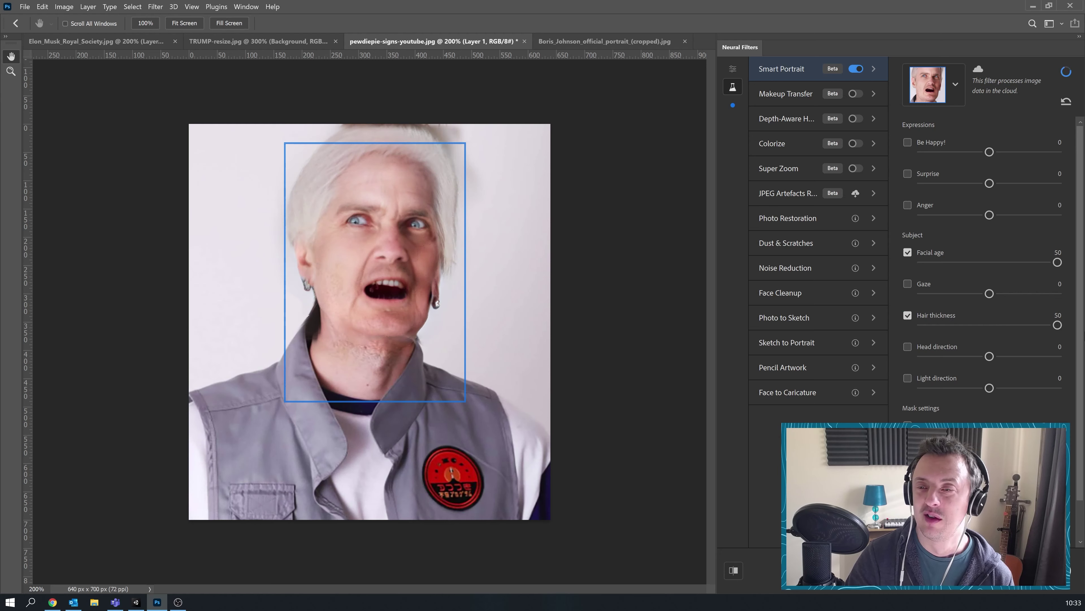